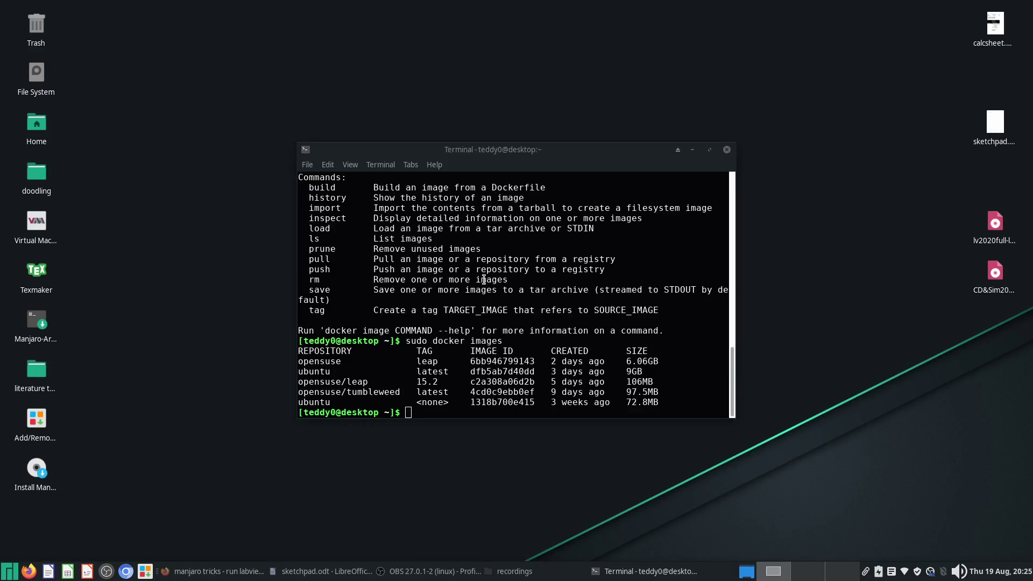
Glance at the LabVIEW Docker video in Firefox, and list the local Docker images with sudo docker images
click(215, 571)
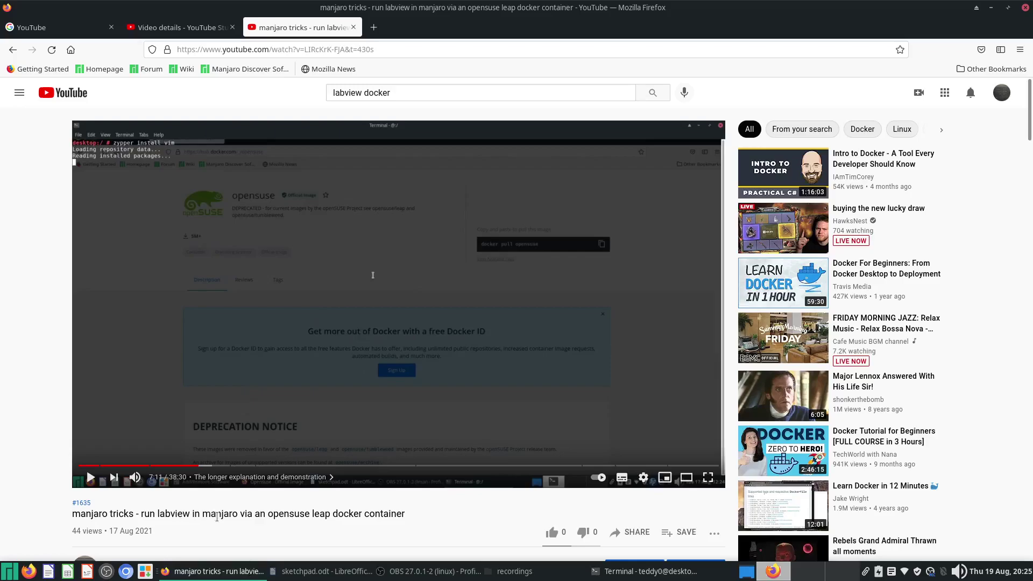
click(993, 7)
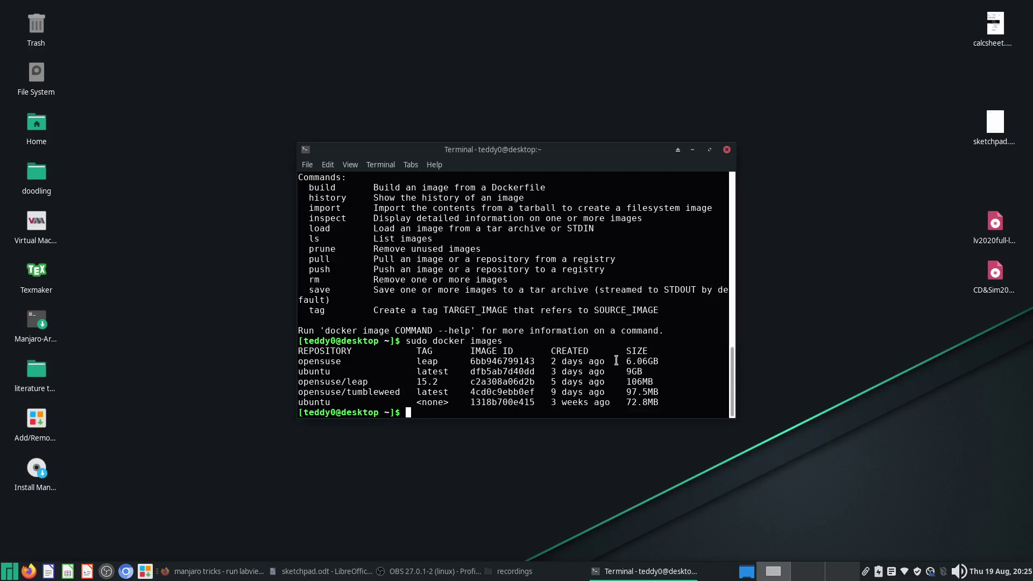
key(Up)
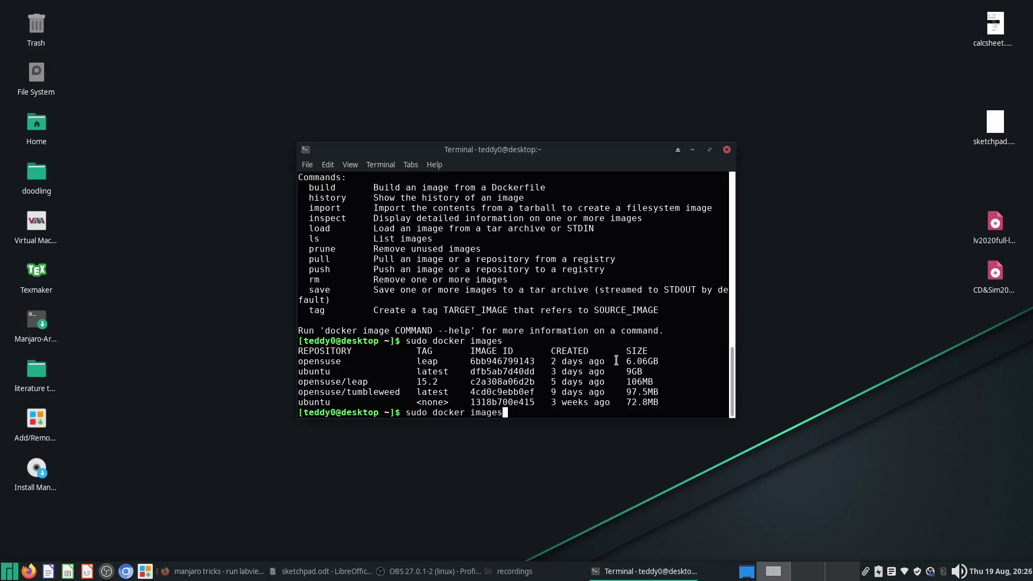
key(Return)
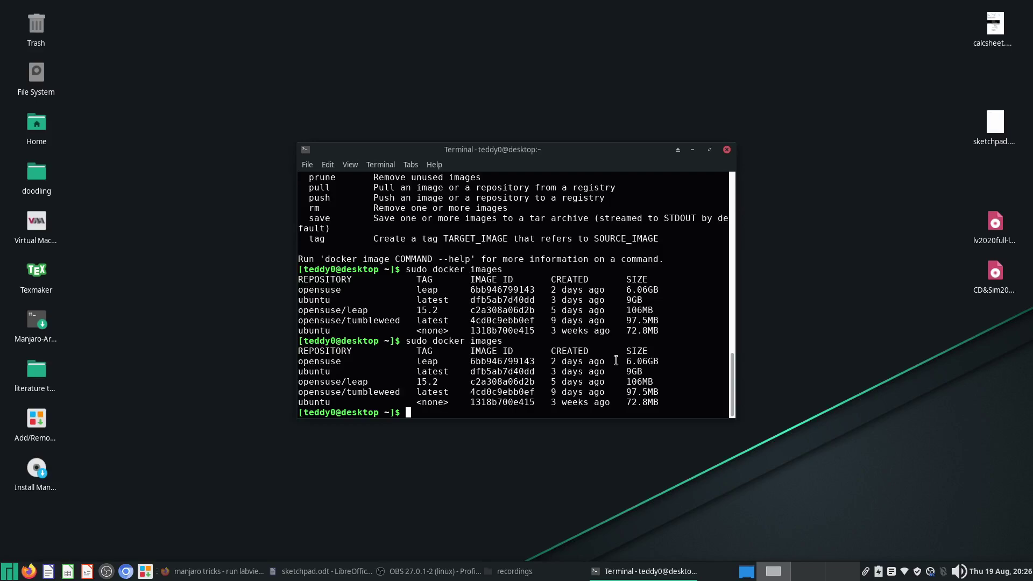
drag(444, 360, 274, 366)
click(485, 371)
Write the beginning of the container command as sudo docker -it --env="DISPLAY", with the quotation closed
key(Up)
key(Up)
key(Up)
key(Up)
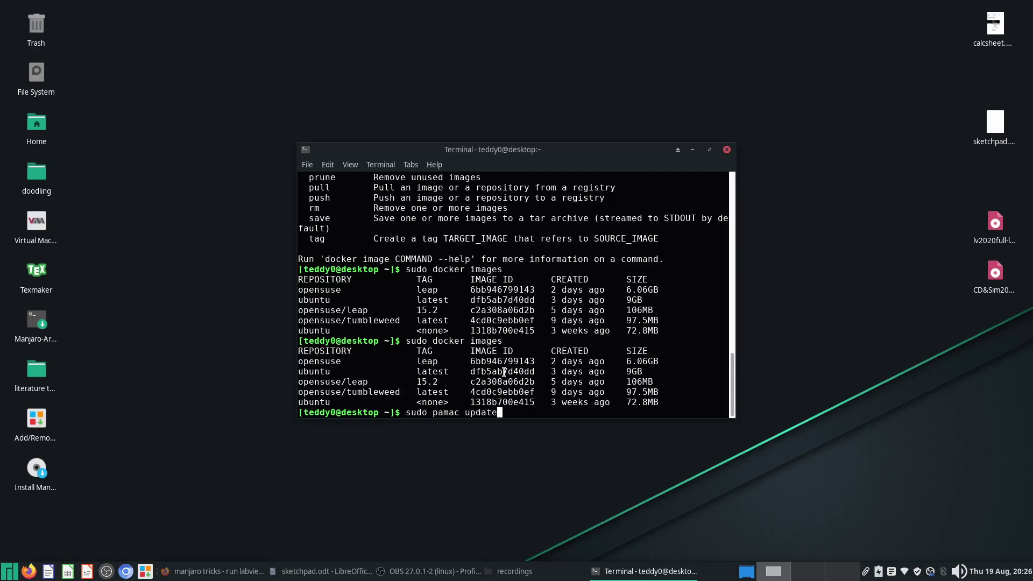
key(Down)
key(BackSpace)
key(BackSpace)
key(BackSpace)
key(BackSpace)
key(BackSpace)
key(BackSpace)
key(BackSpace)
key(BackSpace)
key(BackSpace)
key(BackSpace)
key(BackSpace)
key(BackSpace)
key(BackSpace)
text(docker -it --env="DISpl)
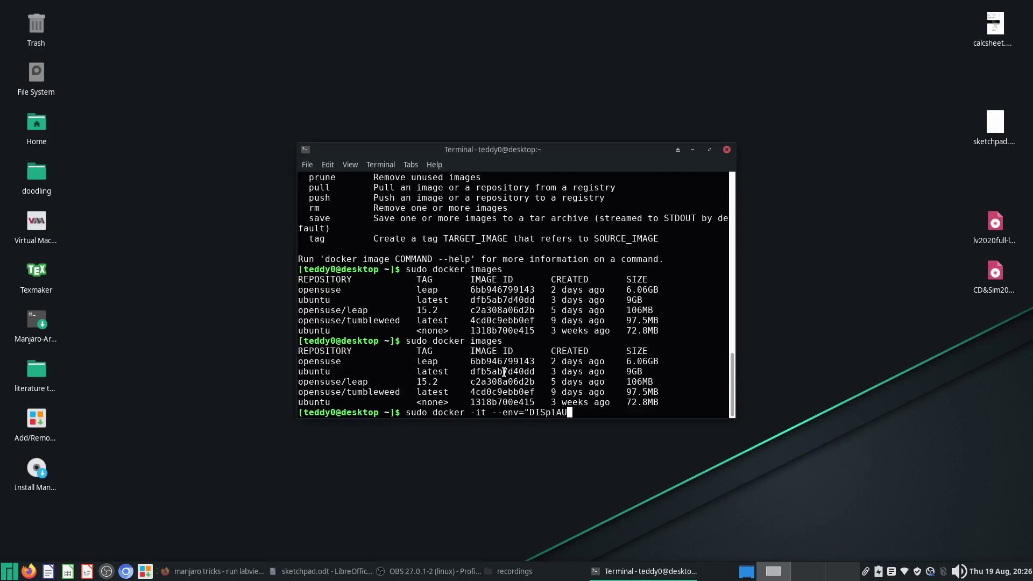
key(BackSpace)
key(BackSpace)
text(PLAY)
key(Return)
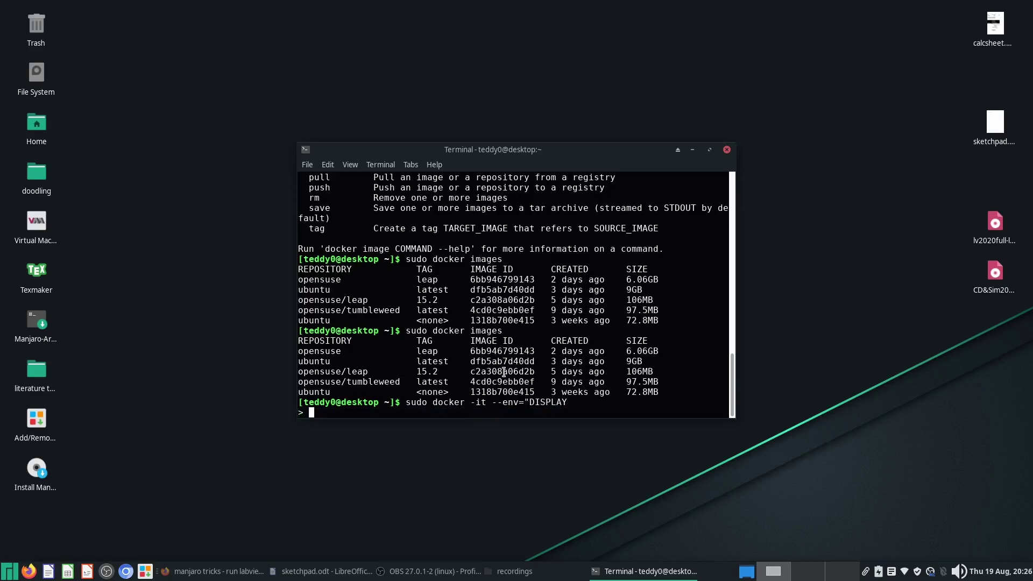
key(ctrl+c)
key(Up)
text(")
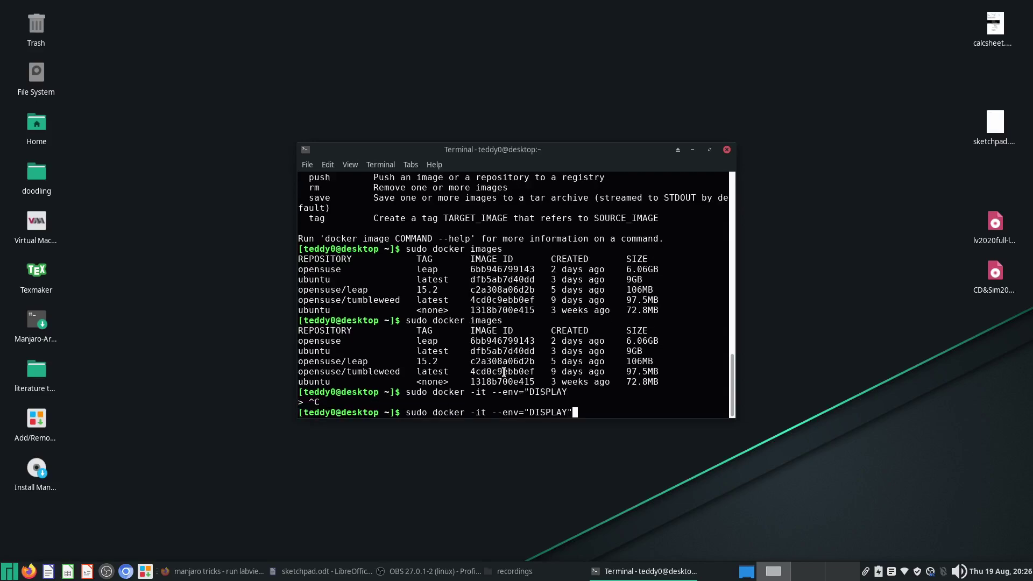
Extend the Docker command with --net=host --privileged opensuse:leap and try to execute it
text( --net=host --privileged)
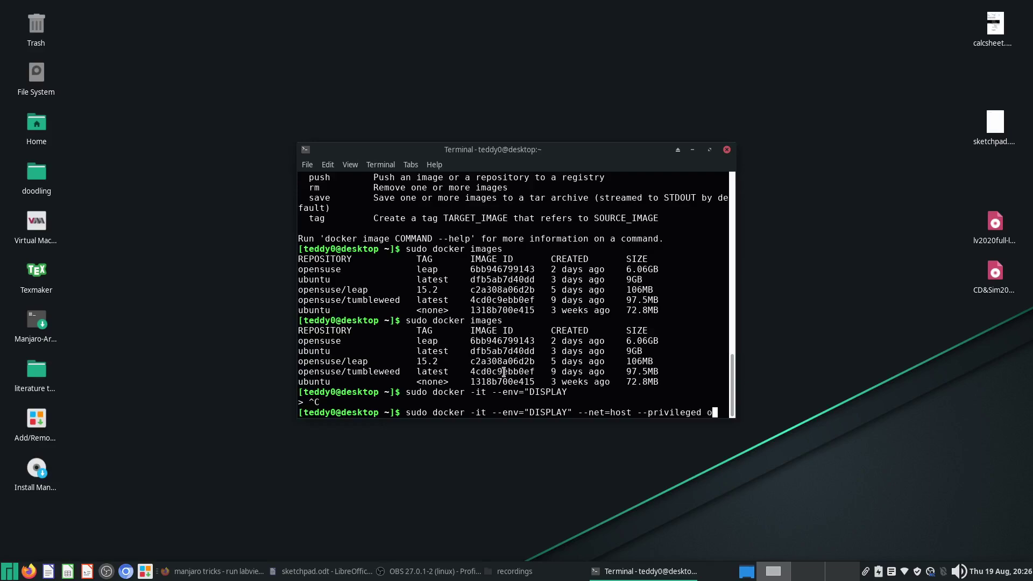
text( opensuse:leap)
key(Return)
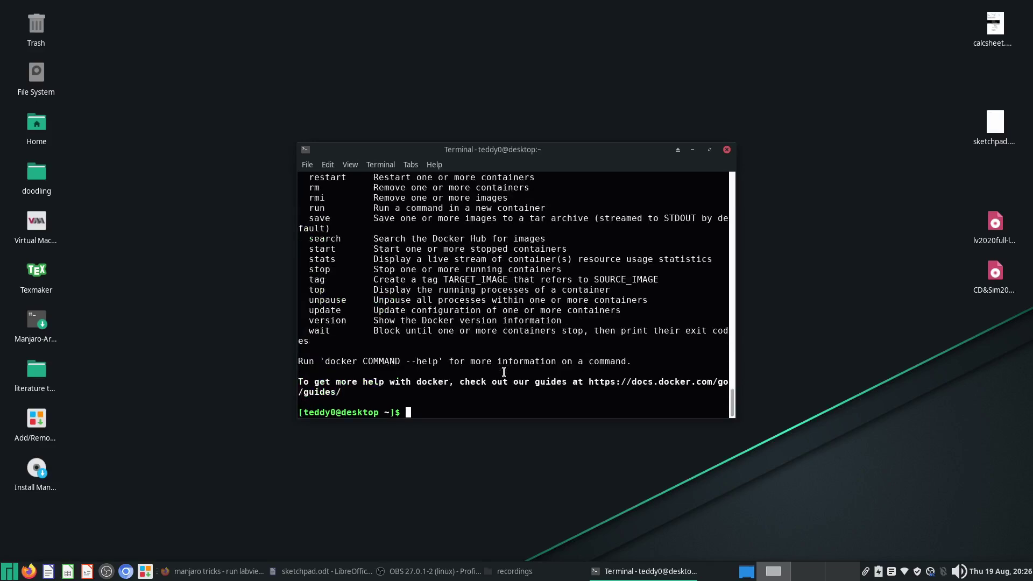
Insert the missing run subcommand and start the container with sudo docker run -it --env="DISPLAY" --net=host --privileged opensuse:leap
key(Up)
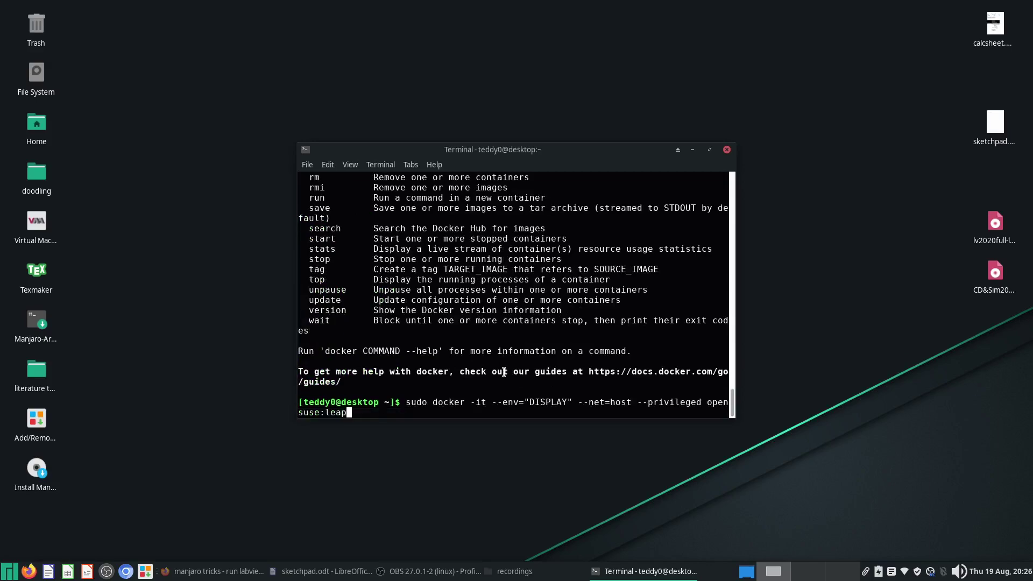
key(ctrl+Left)
key(ctrl+Left)
key(ctrl+Left)
key(ctrl+Left)
key(ctrl+Left)
key(ctrl+Left)
key(ctrl+Left)
key(ctrl+Left)
key(Left)
text(run)
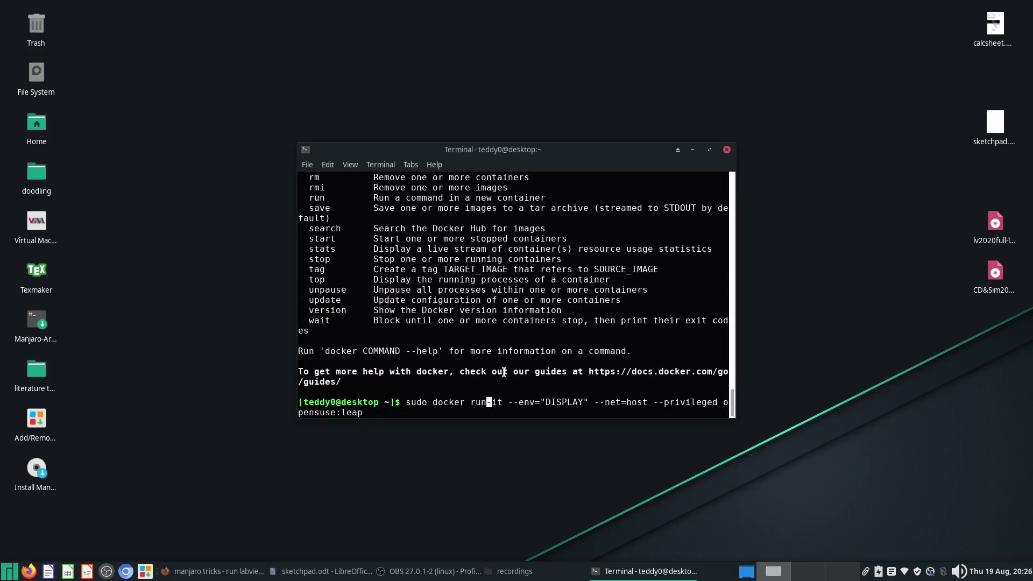
key(Return)
Clear the container's terminal and list its root directory with l
text(clear)
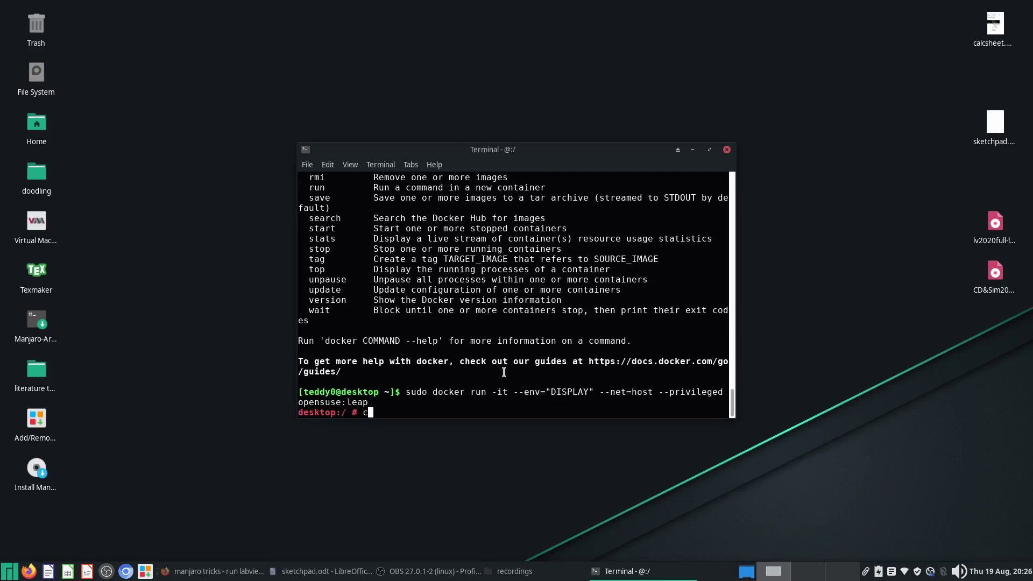
key(Return)
text(l)
key(Return)
Launch LabVIEW inside the container with labview64 and accept the default root login
text(labview)
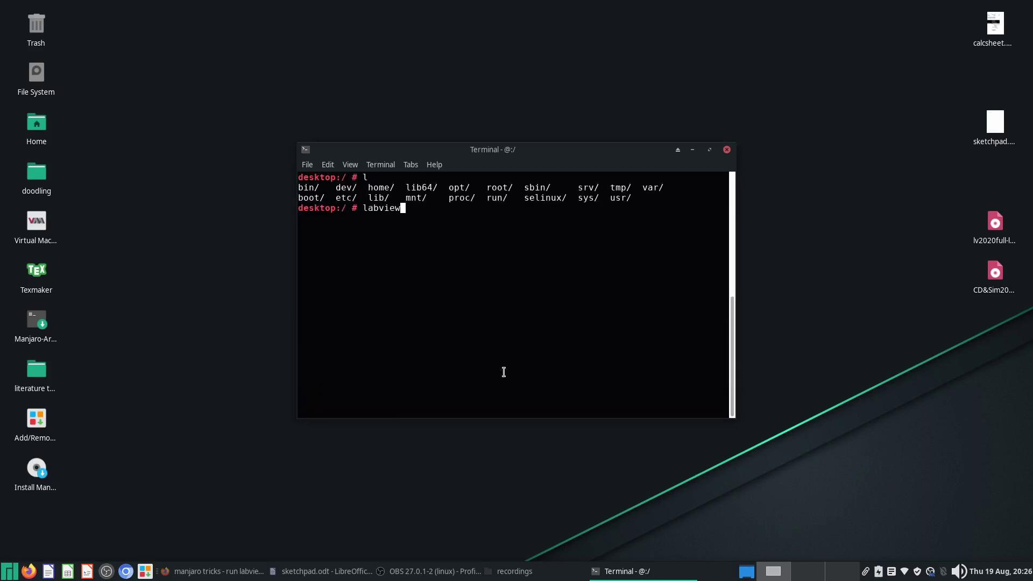
key(Tab)
key(Return)
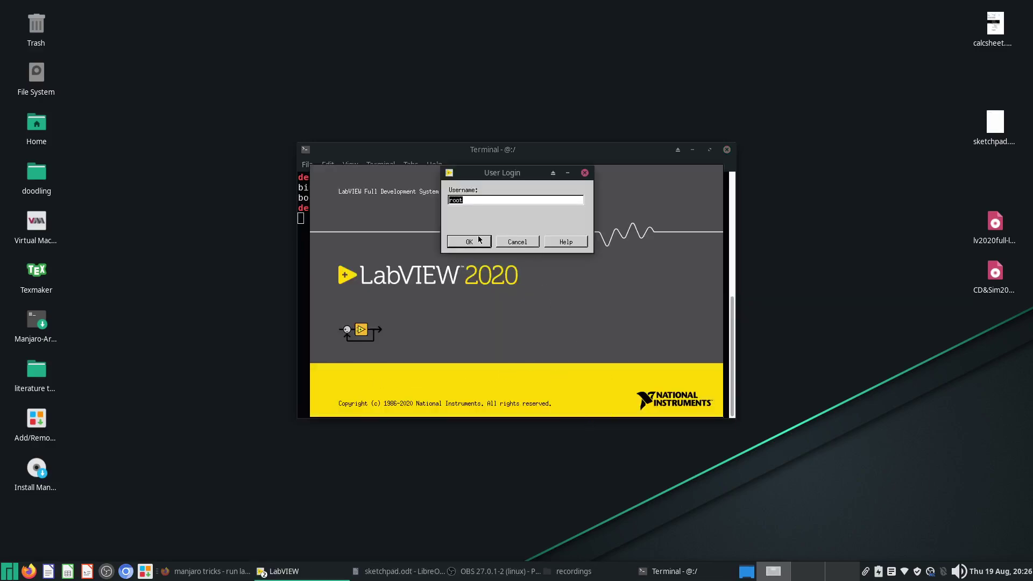
click(478, 238)
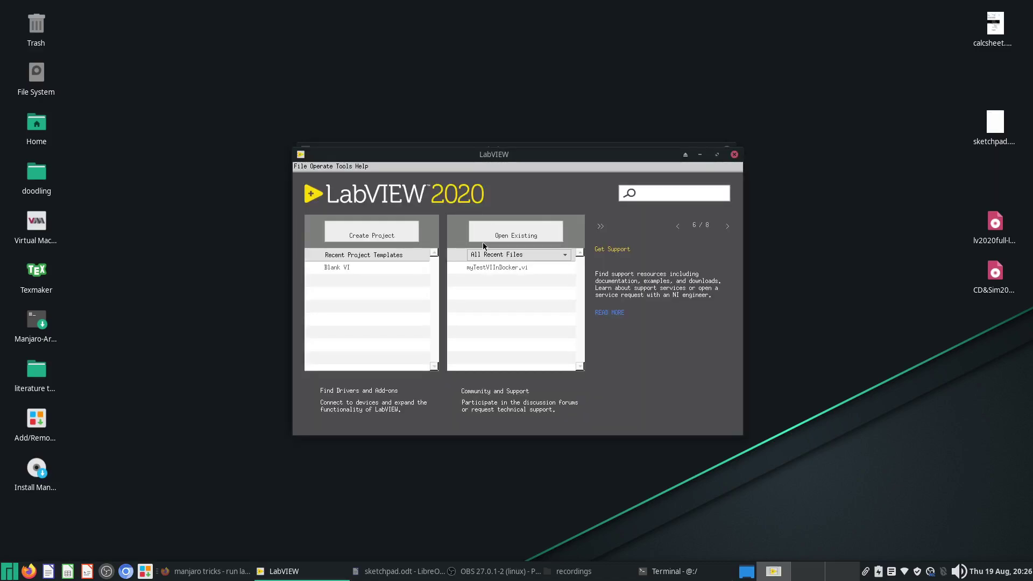
Create a blank VI and browse the Control & Simulation functions from its block diagram
click(407, 268)
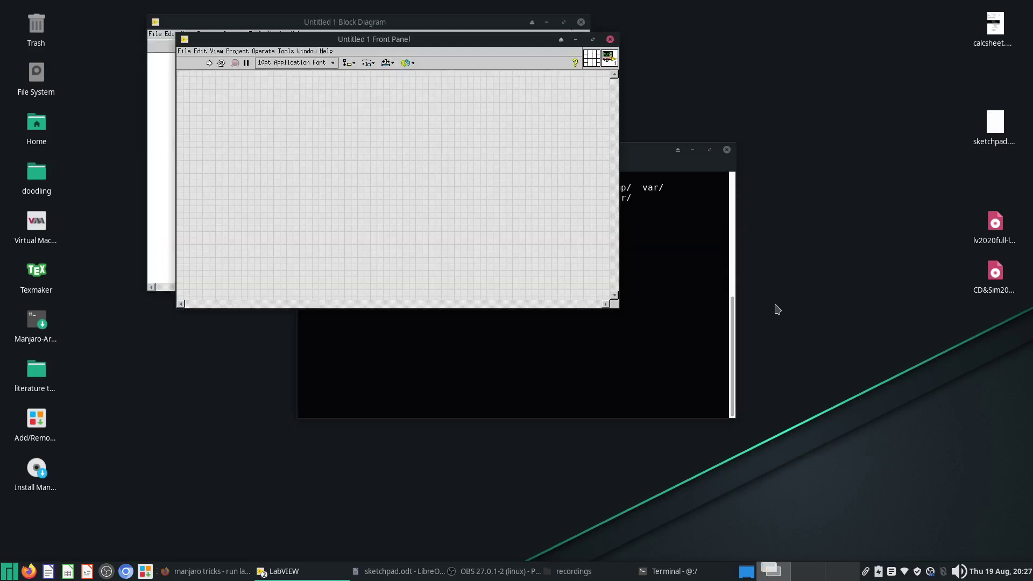
click(511, 229)
click(172, 113)
right_click(220, 109)
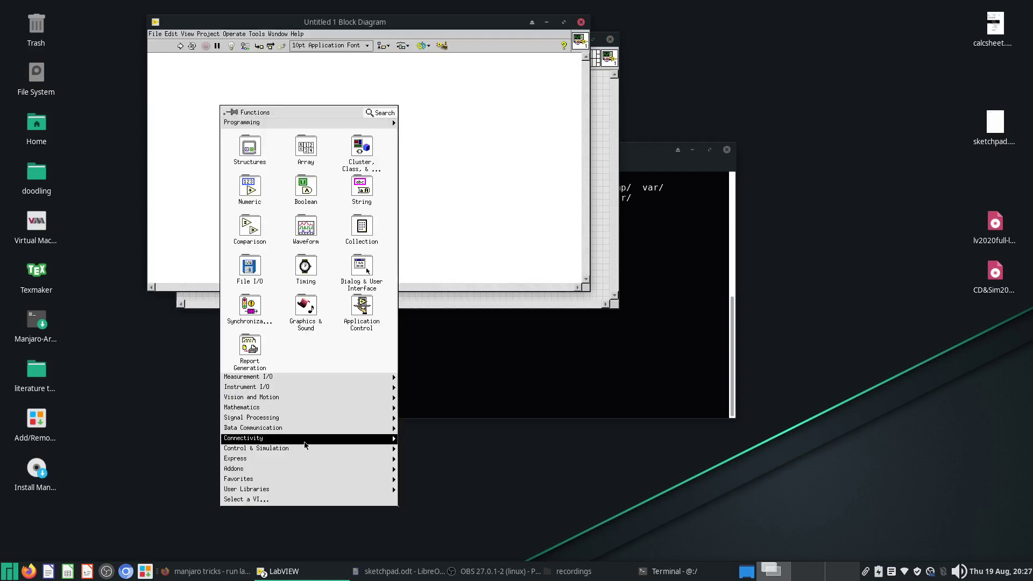
mouse_move(308, 449)
mouse_move(436, 524)
click(475, 442)
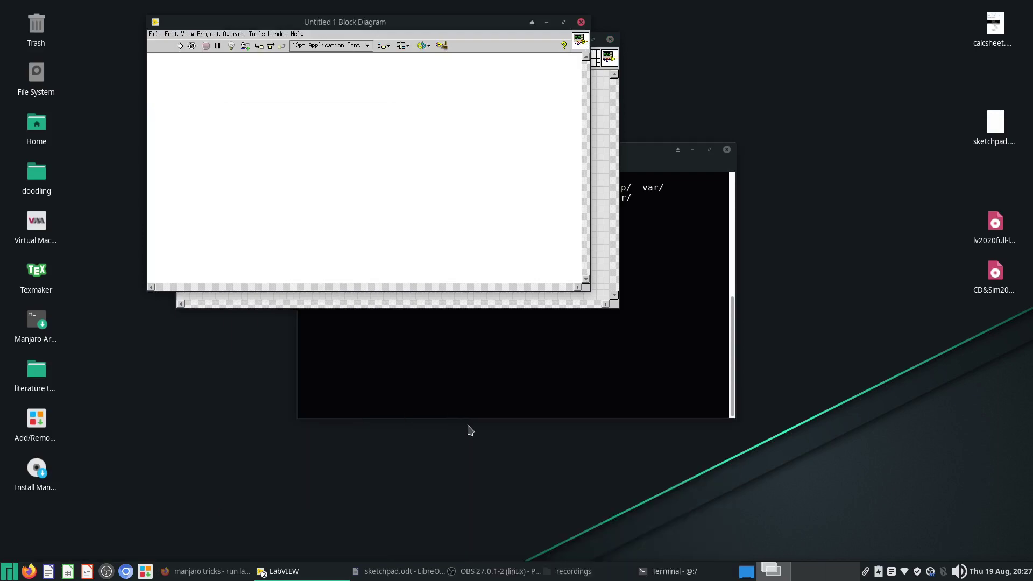
drag(320, 142, 441, 199)
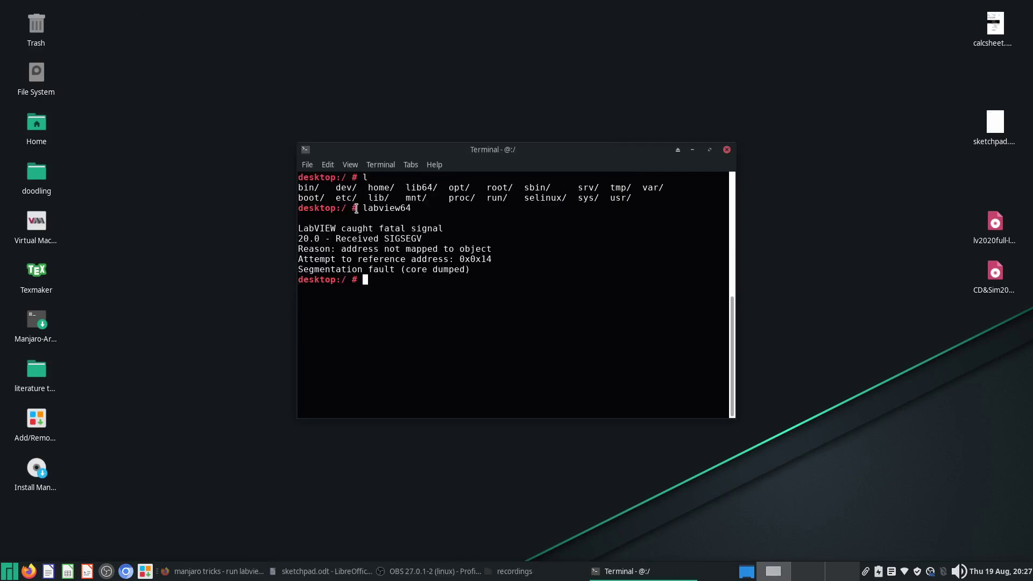
Examine the LabVIEW error output in the terminal, including the stated reason and the directory listing above it
drag(363, 230, 473, 272)
click(418, 253)
drag(375, 231, 433, 245)
click(433, 246)
triple_click(449, 259)
double_click(479, 249)
click(479, 248)
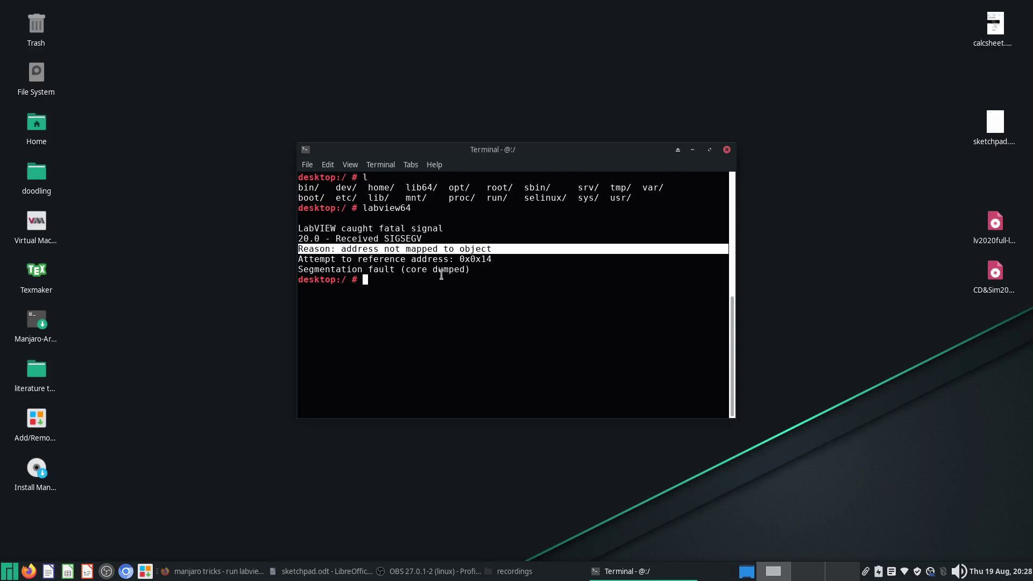
drag(632, 199, 298, 189)
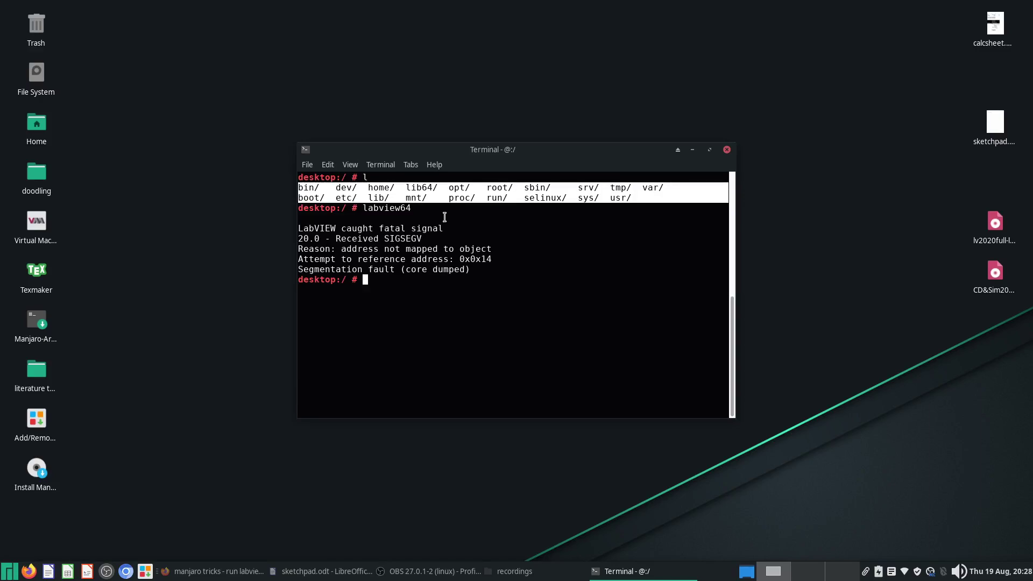
drag(475, 280, 519, 204)
click(537, 243)
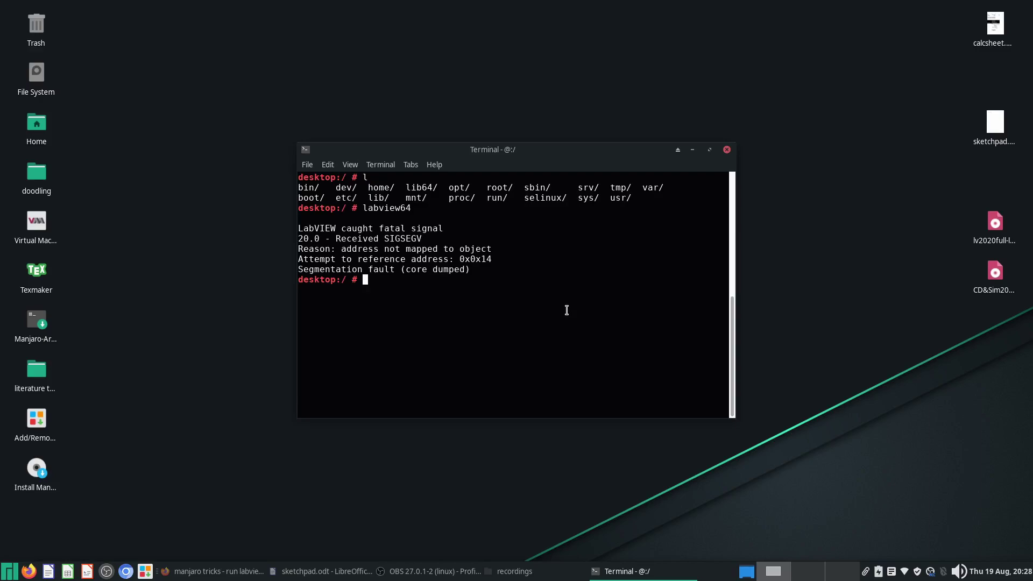
Change to the container's usr/local directory and list its contents on a cleared screen
text(l)
key(Return)
text(cd usr/)
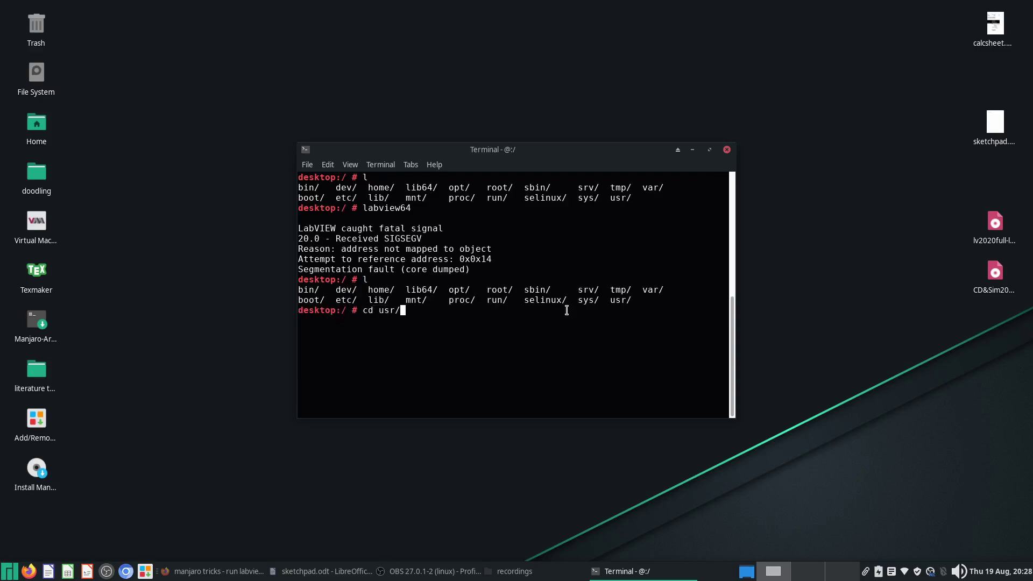
key(Tab)
key(Tab)
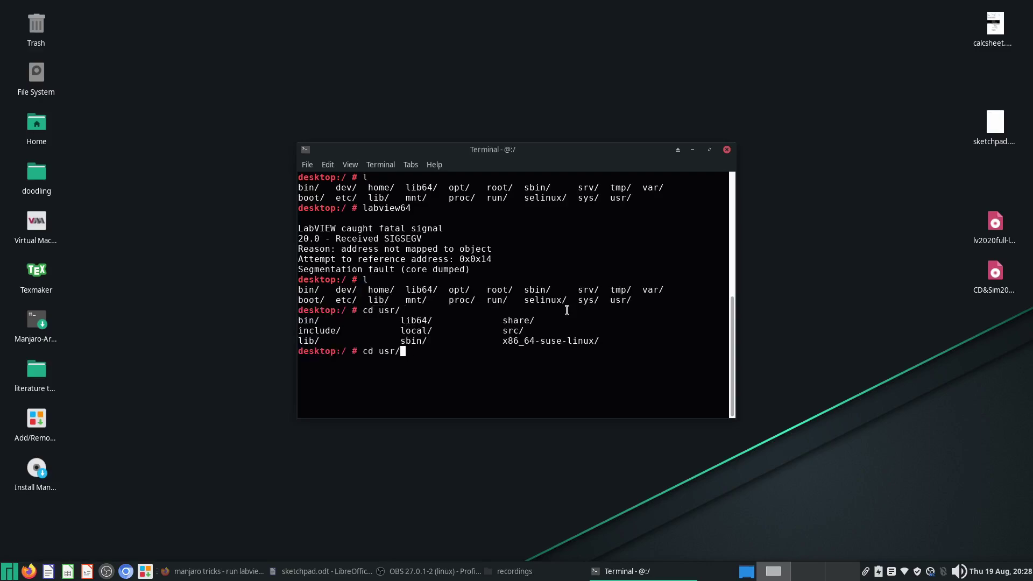
text(lo)
key(Tab)
key(Return)
text(l)
key(Return)
key(ctrl+l)
text(l)
key(Return)
Change into the natinst directory and list its contents
text(cd n)
key(Tab)
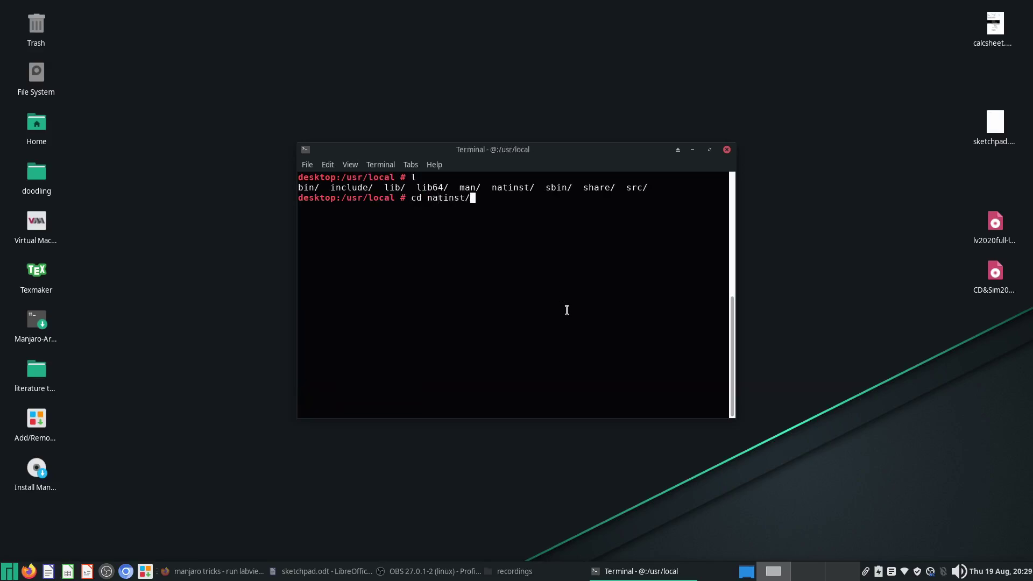
key(Return)
text(l)
key(Return)
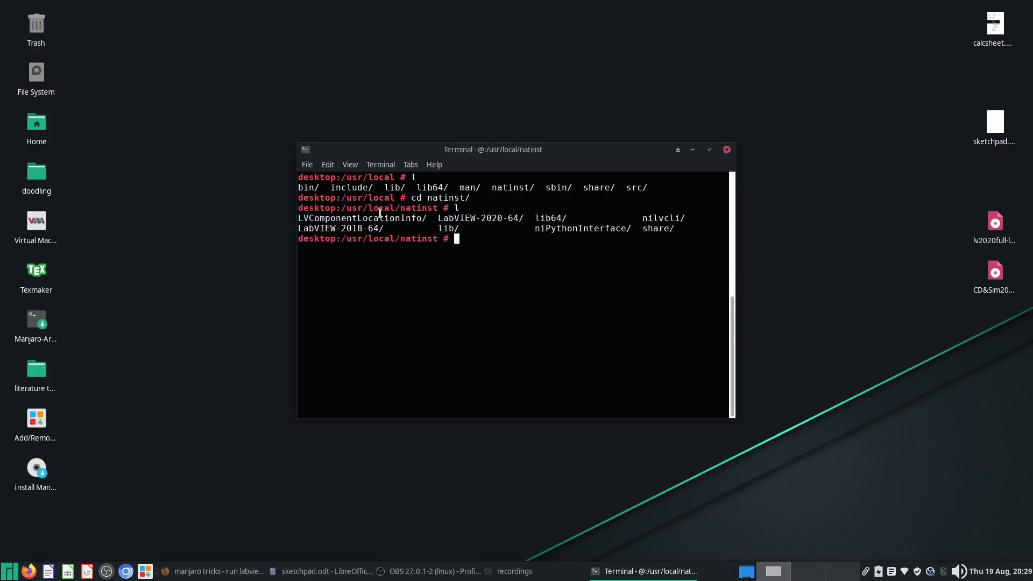
Examine the LabVIEW-2018-64 and LabVIEW-2020-64 folders in the natinst listing
drag(384, 228, 263, 228)
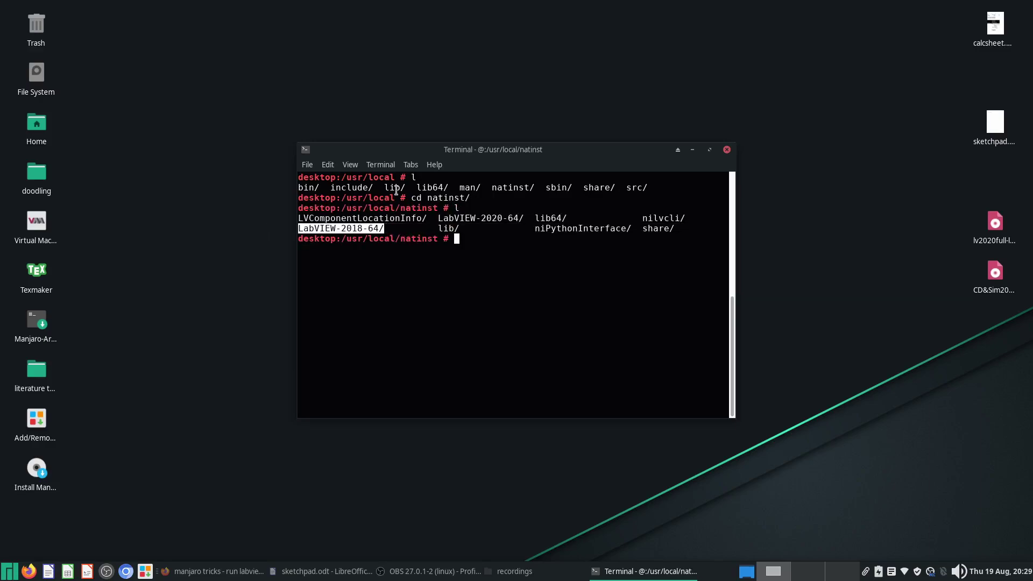
drag(437, 217, 525, 219)
click(512, 260)
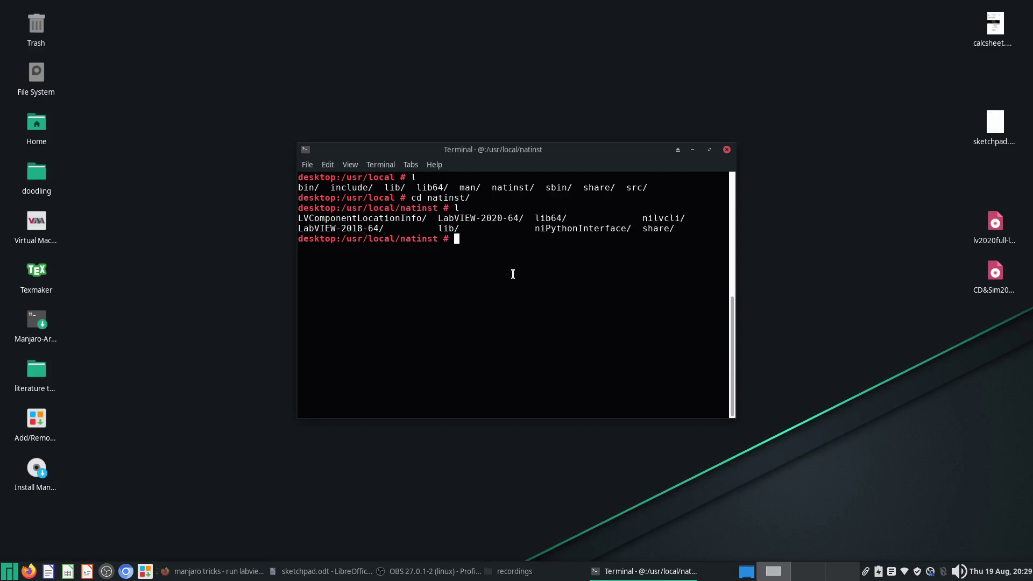
drag(396, 244, 424, 258)
click(406, 315)
drag(134, 39, 218, 271)
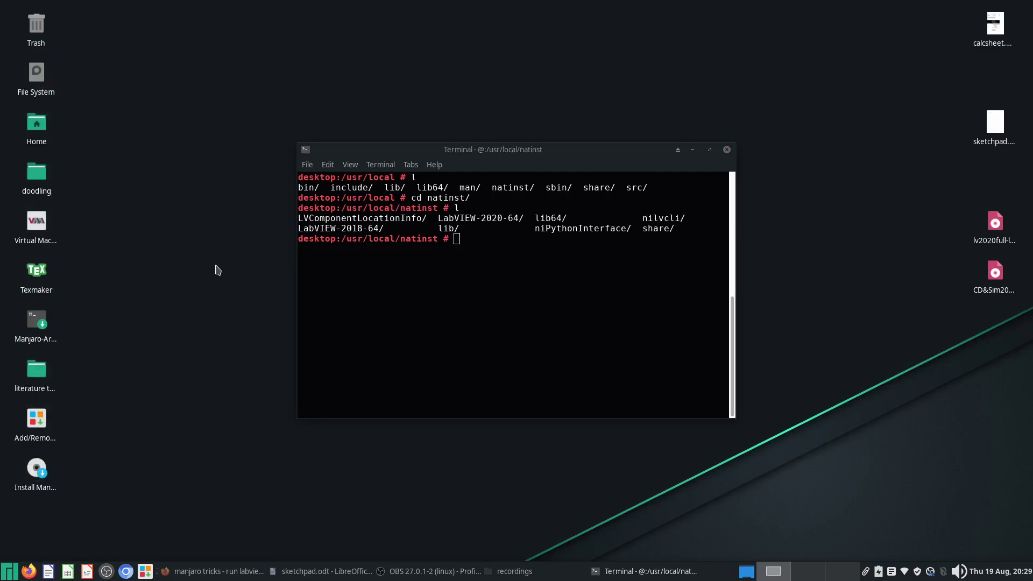
click(653, 268)
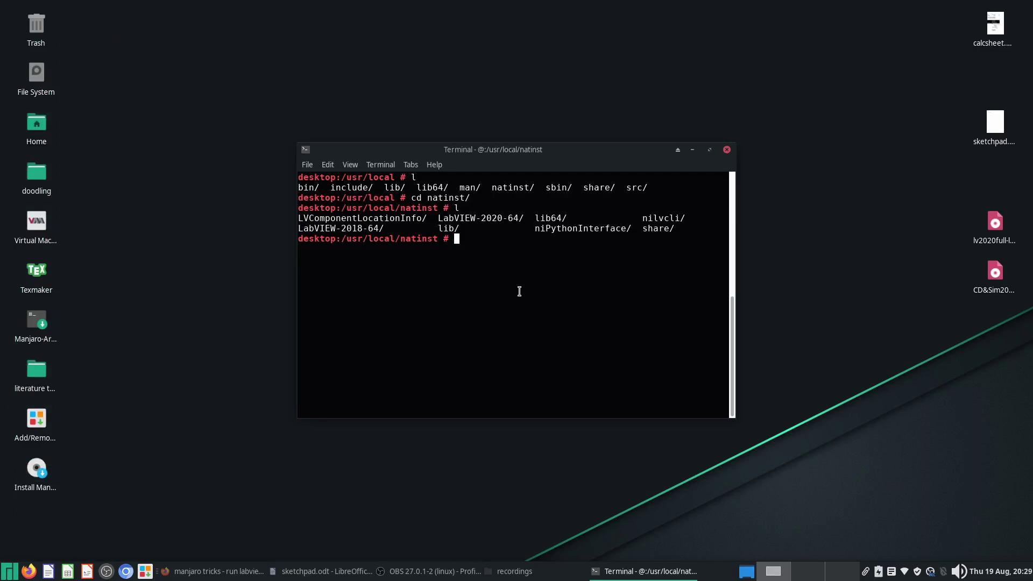
drag(683, 229, 498, 218)
click(959, 425)
drag(947, 471, 151, 17)
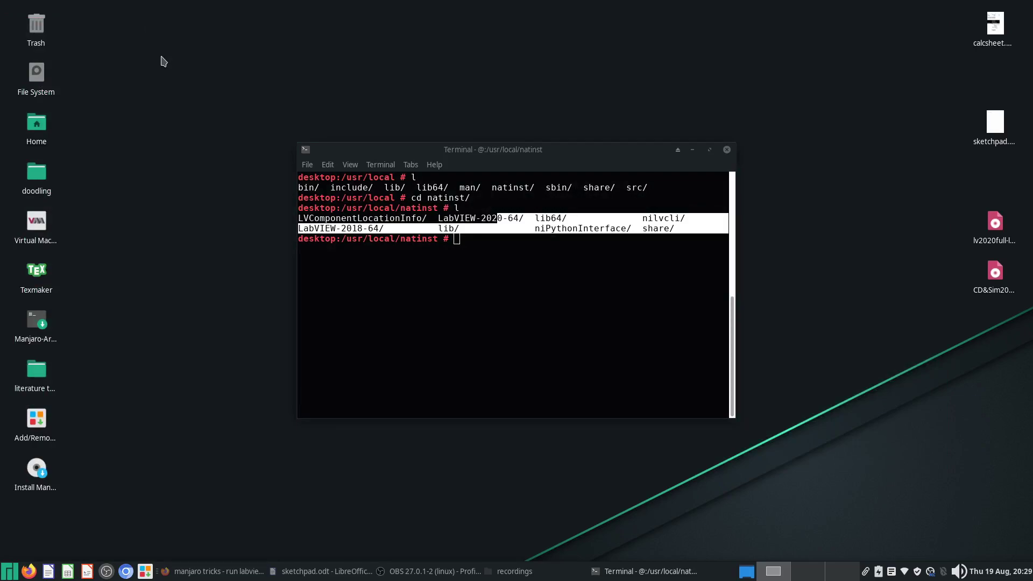
click(336, 269)
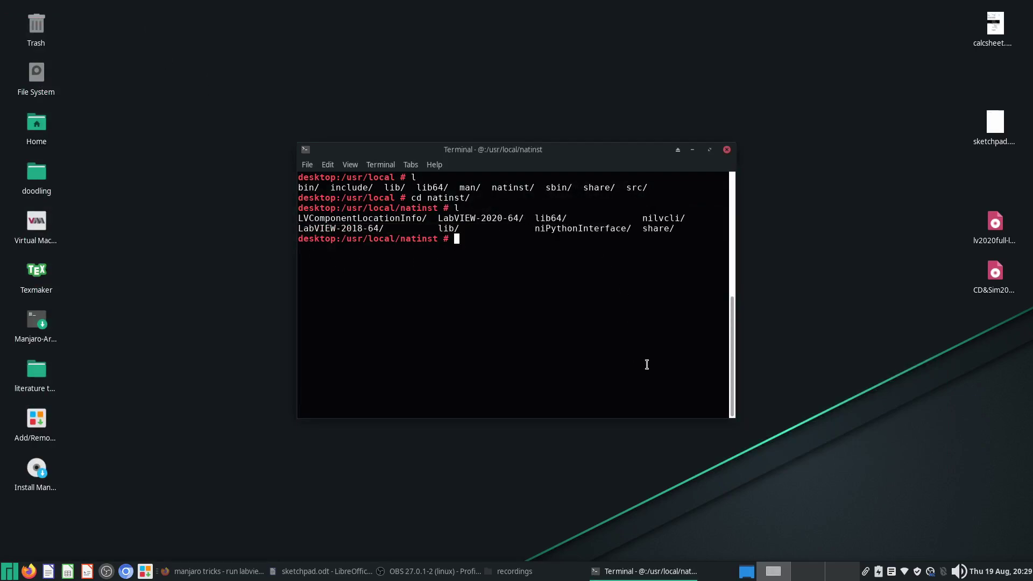
Open a new host terminal and run sudo docker ps -a, entering the account password at the sudo prompt
key(ctrl+alt+t)
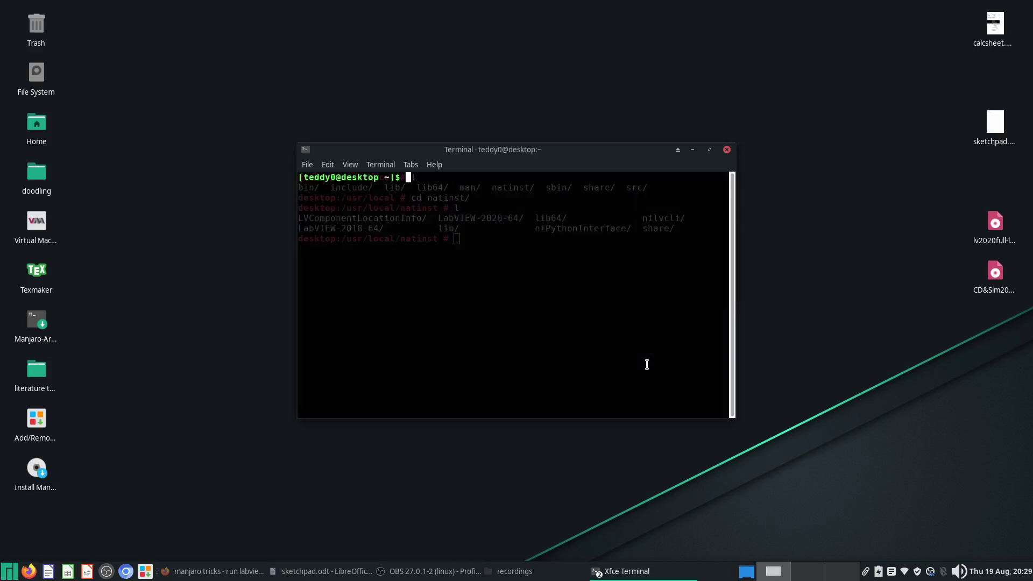
text(sudo docker ps -a)
key(Return)
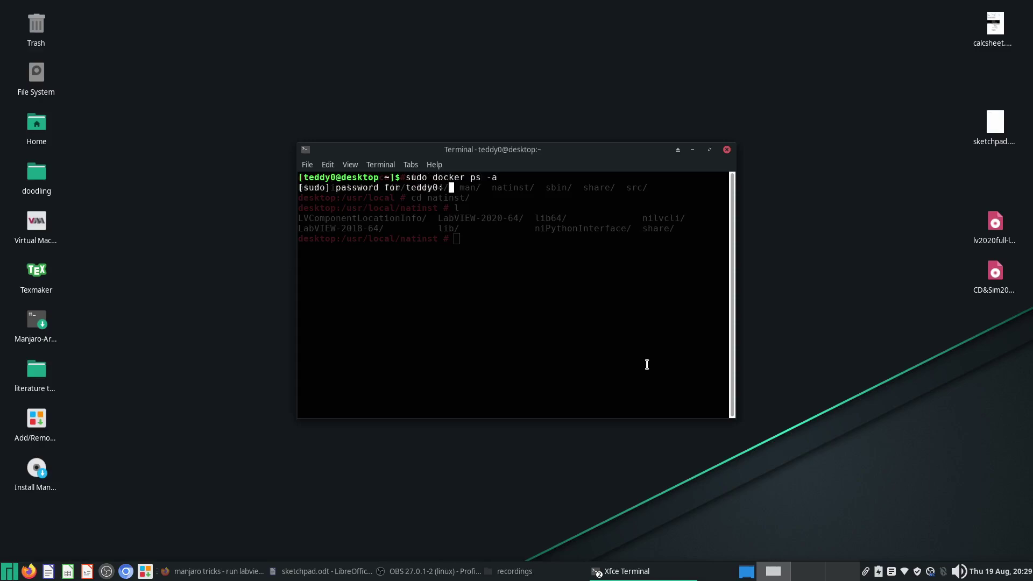
key(Return)
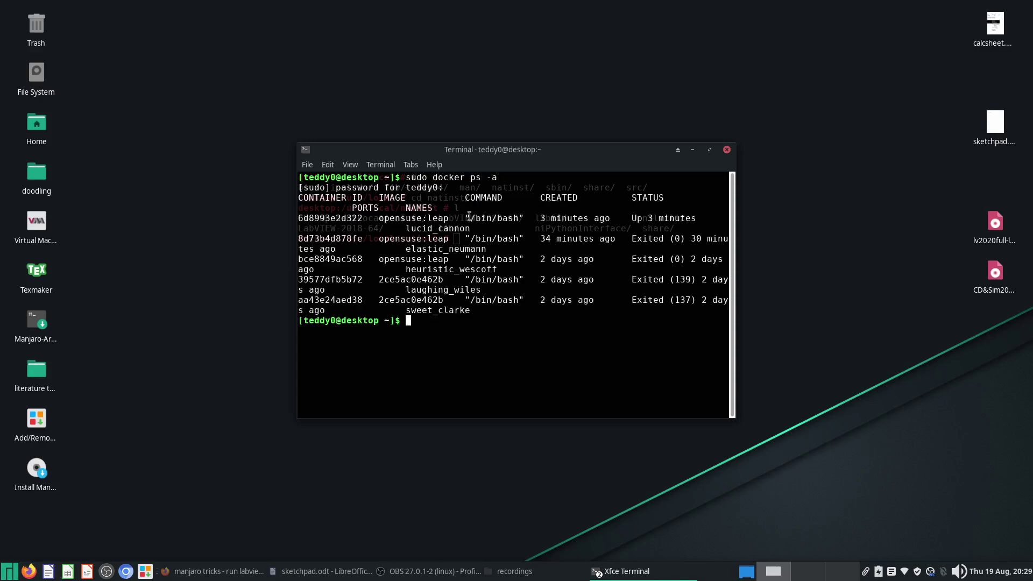
Copy /usr/local/natinst from the lucid_cannon container to ~/Desktop/. using sudo docker cp -a
double_click(409, 229)
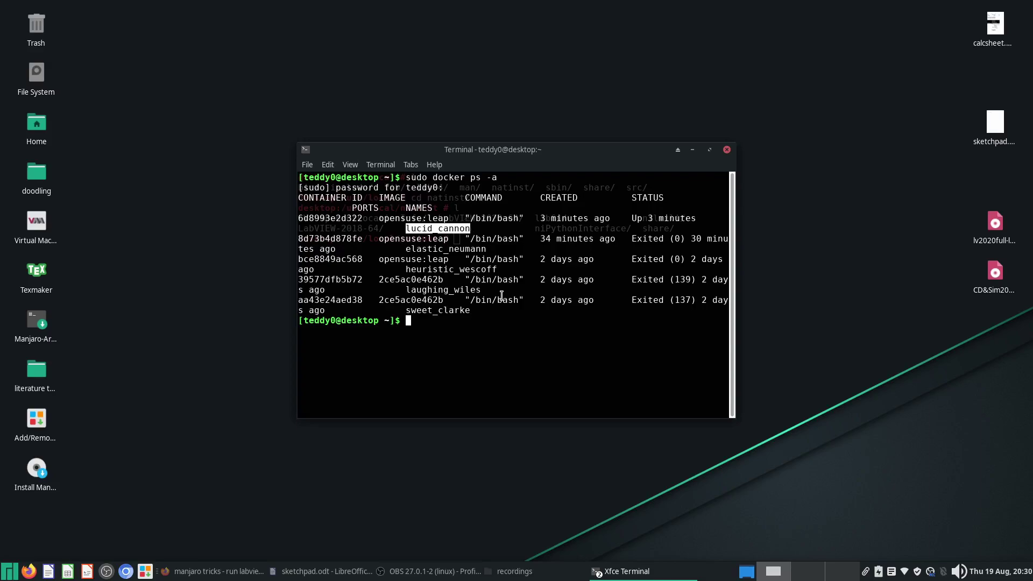
text(sudo docker cp -a lucid_)
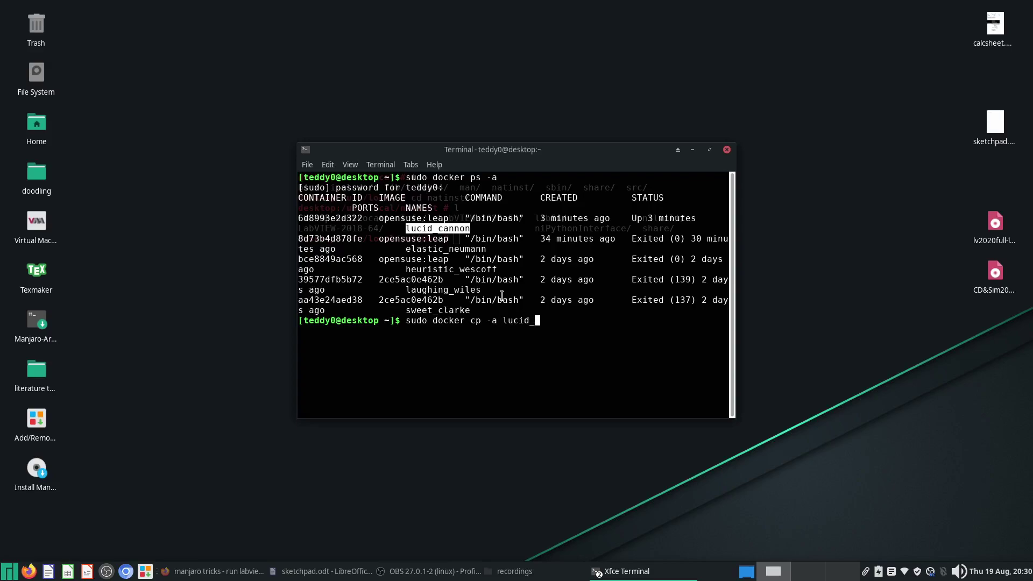
text(cannon:)
text(/bin/)
key(BackSpace)
key(BackSpace)
key(BackSpace)
key(BackSpace)
text(usr/local/nat)
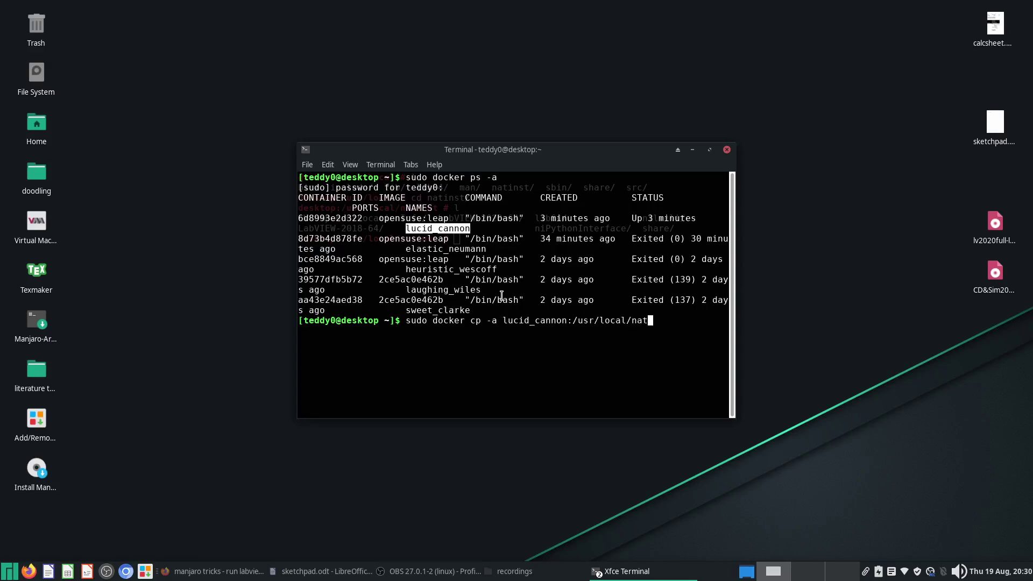
text(inst ~/Desktop/.)
key(Return)
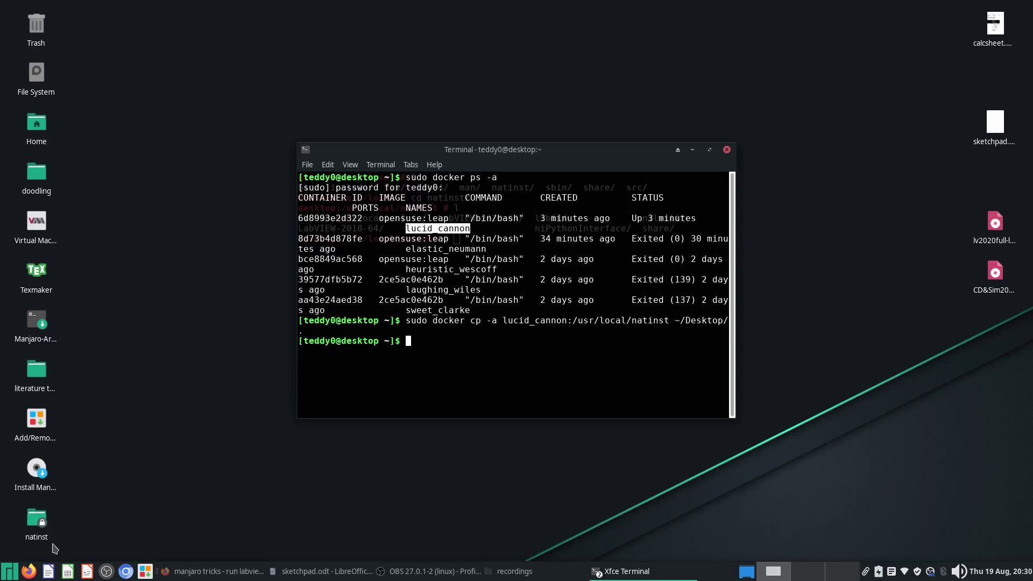
Look inside the copied natinst folder, close its window and place its desktop icon between calcsheet and sketchpad
drag(32, 522, 840, 29)
double_click(843, 26)
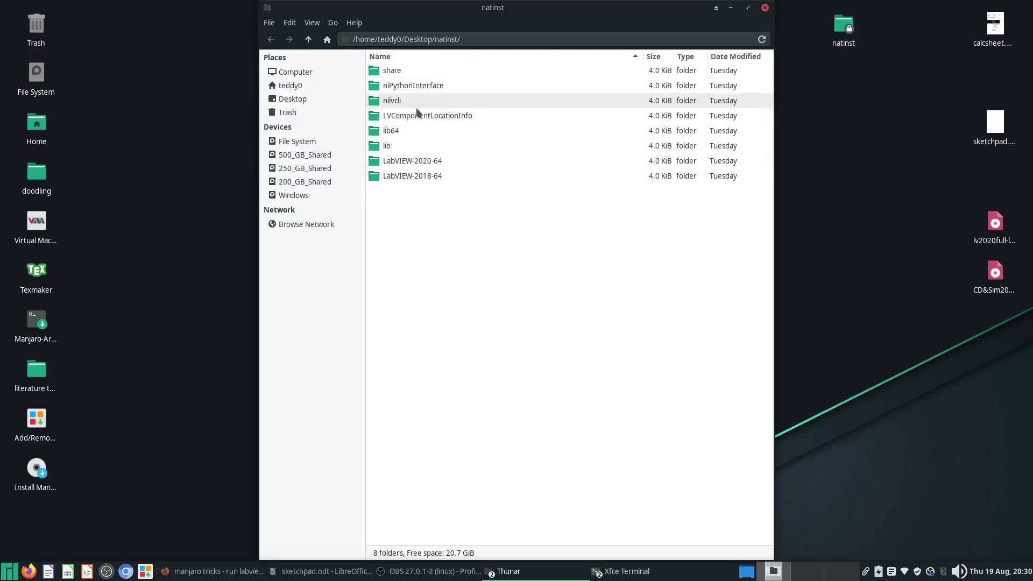
click(764, 7)
drag(843, 27, 993, 80)
Open the LabVIEW-2020-64 folder inside natinst and start a terminal in that directory
double_click(993, 79)
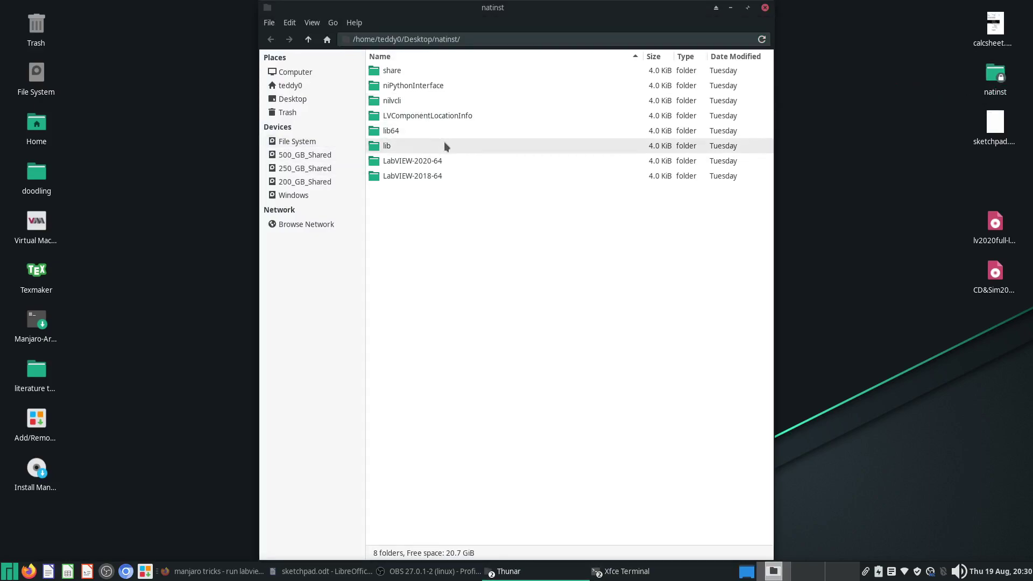
click(471, 163)
double_click(470, 163)
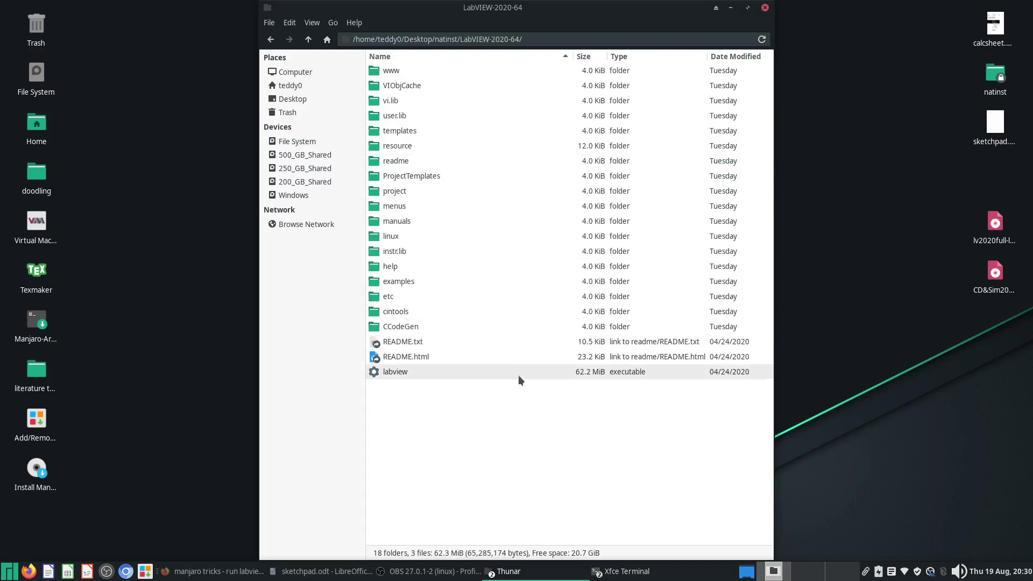
right_click(421, 389)
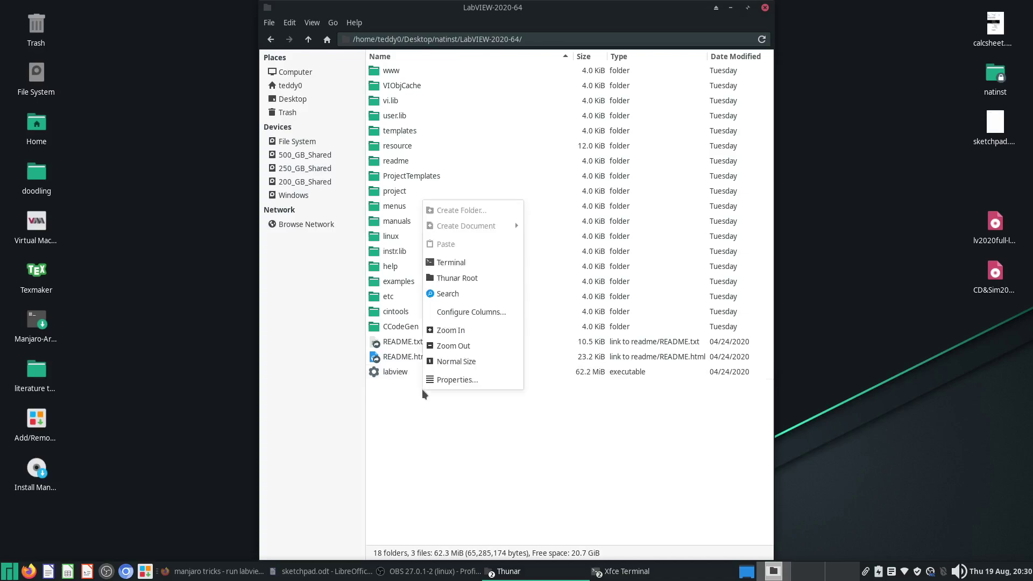
click(482, 263)
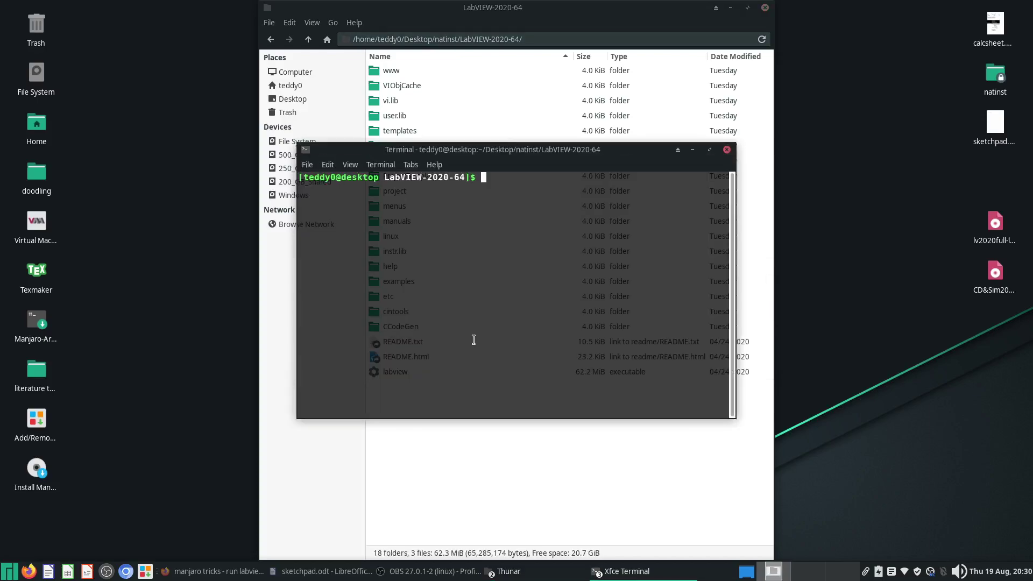
List the contents of LabVIEW-2020-64 and launch the program with ./labview
text(ls)
key(Return)
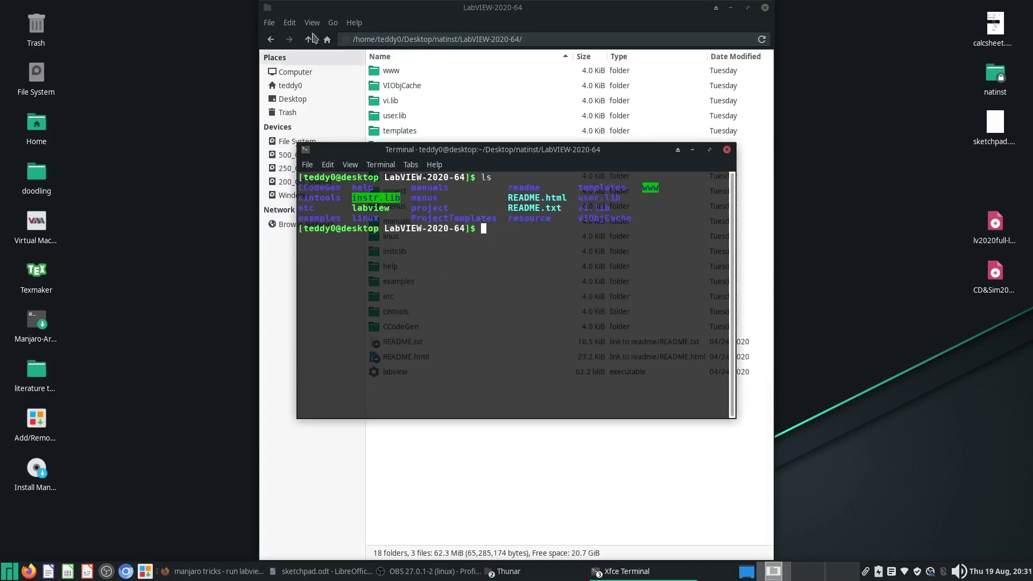
drag(377, 206, 401, 220)
click(401, 220)
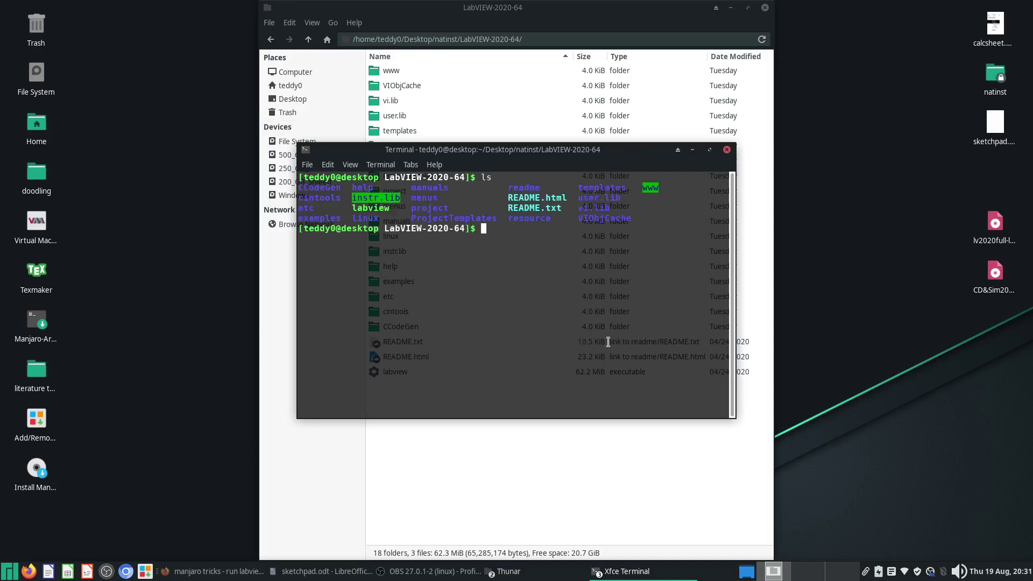
text(./lab)
key(Tab)
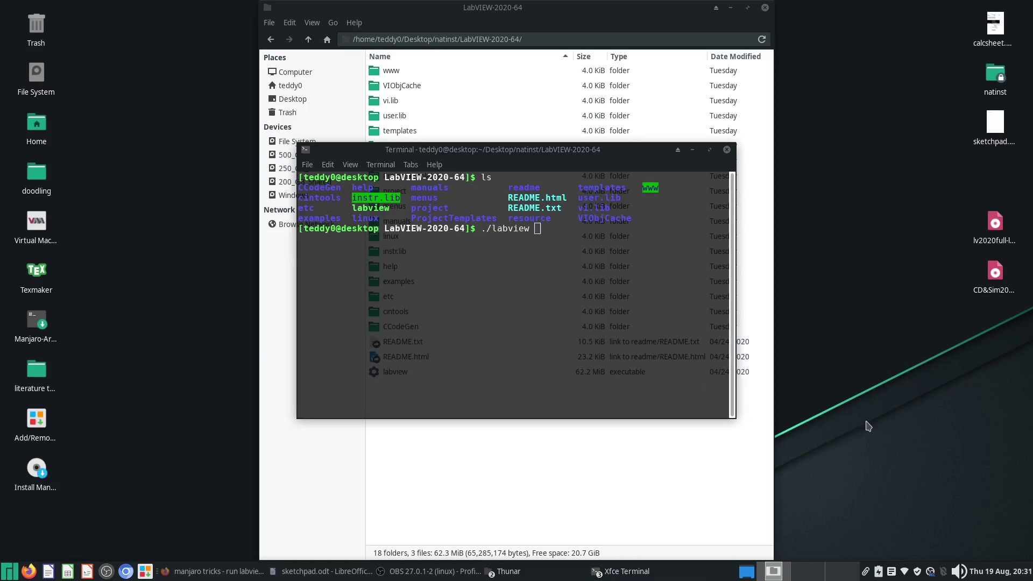
click(677, 281)
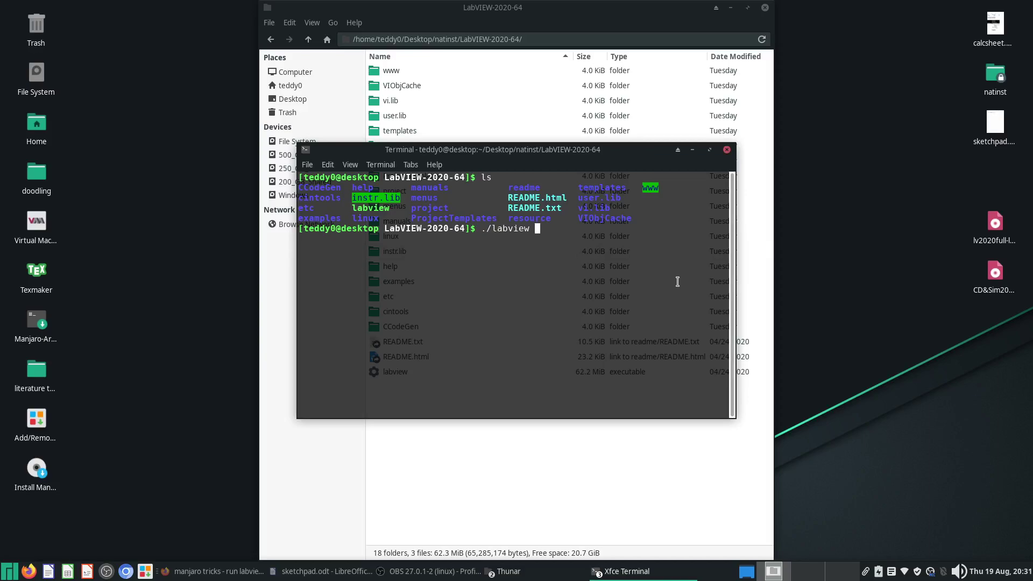
key(Return)
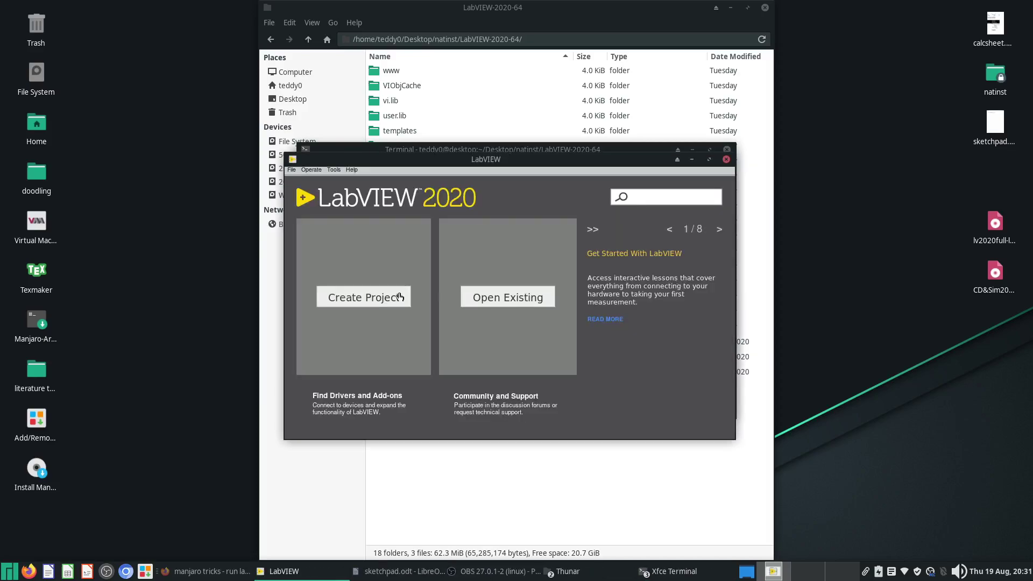
Move the LabVIEW window aside and examine the terminal messages about libniPythonInterface.so and libNILVRuntimeManager.so
drag(494, 162, 834, 305)
drag(471, 290, 496, 238)
click(403, 253)
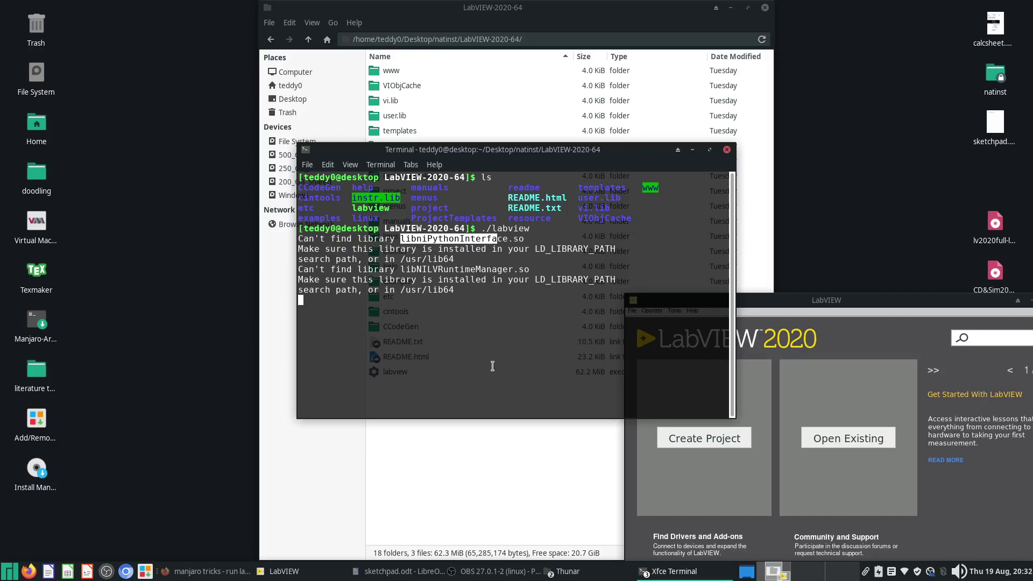
drag(400, 268, 531, 267)
click(531, 268)
drag(503, 301, 492, 220)
click(517, 307)
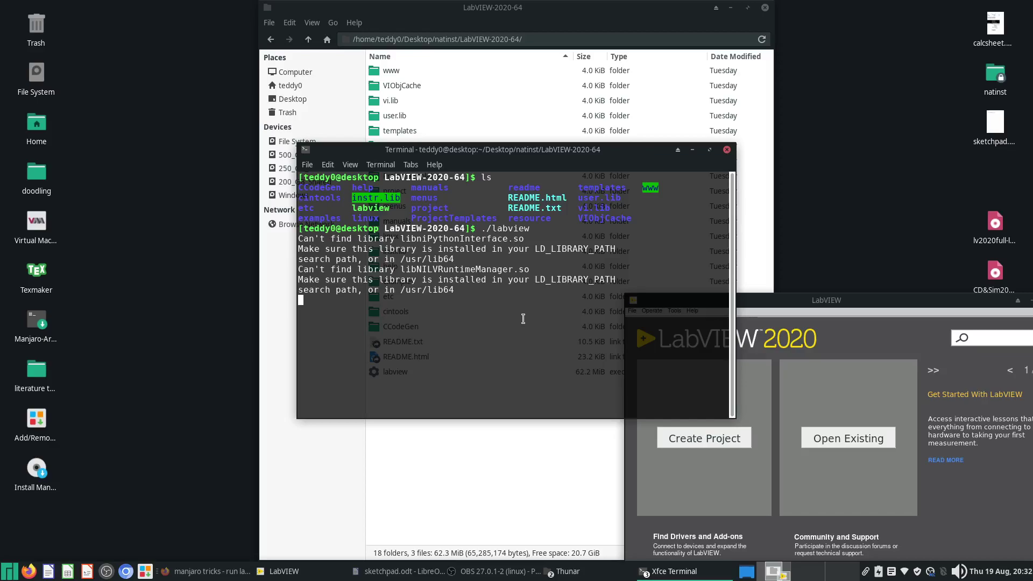
drag(502, 297, 499, 221)
click(552, 294)
drag(529, 269, 411, 269)
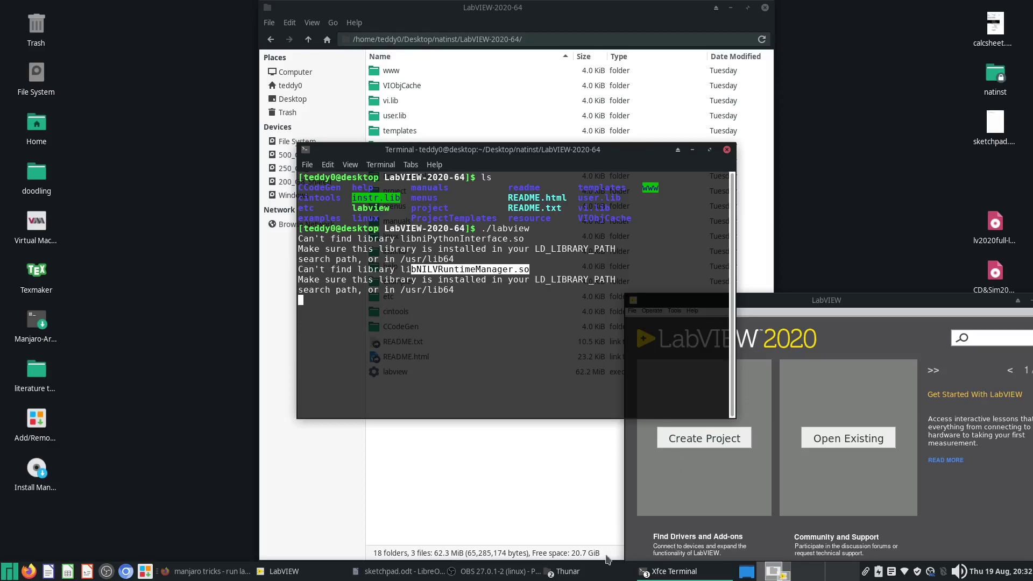
Restore the LabVIEW window to normal size and create a new Blank VI from the project starting points
double_click(858, 304)
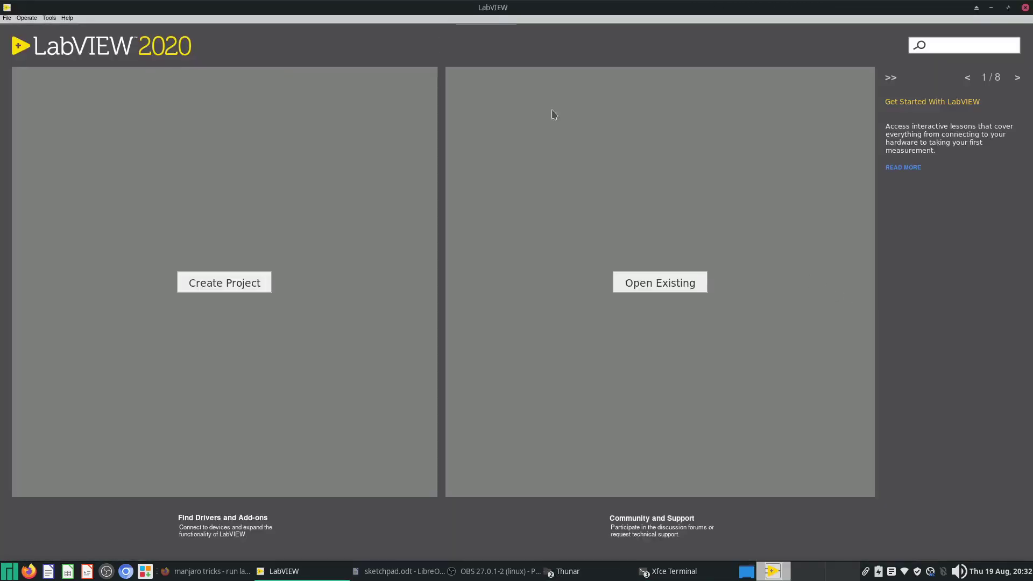
double_click(256, 15)
double_click(716, 300)
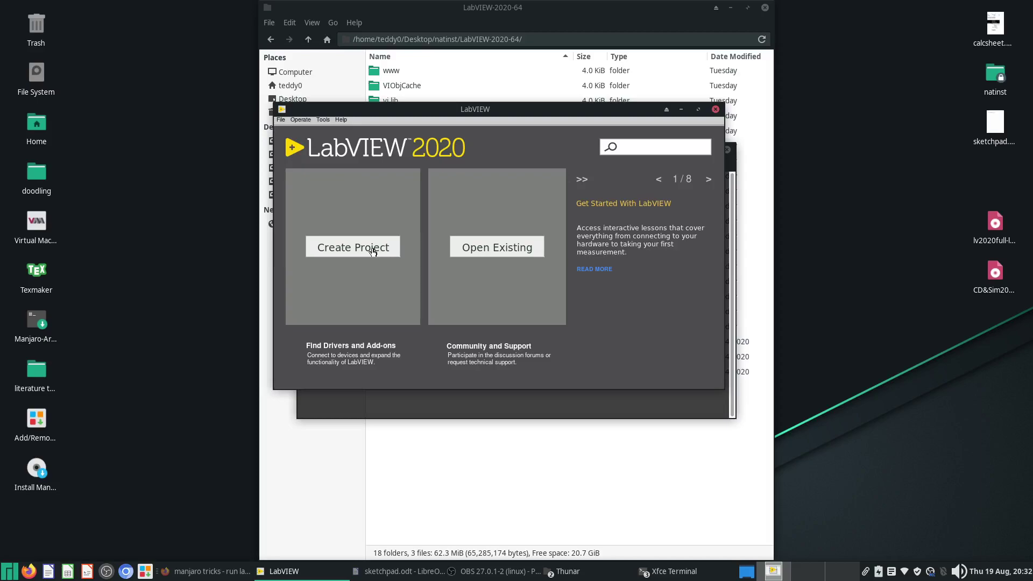
click(373, 251)
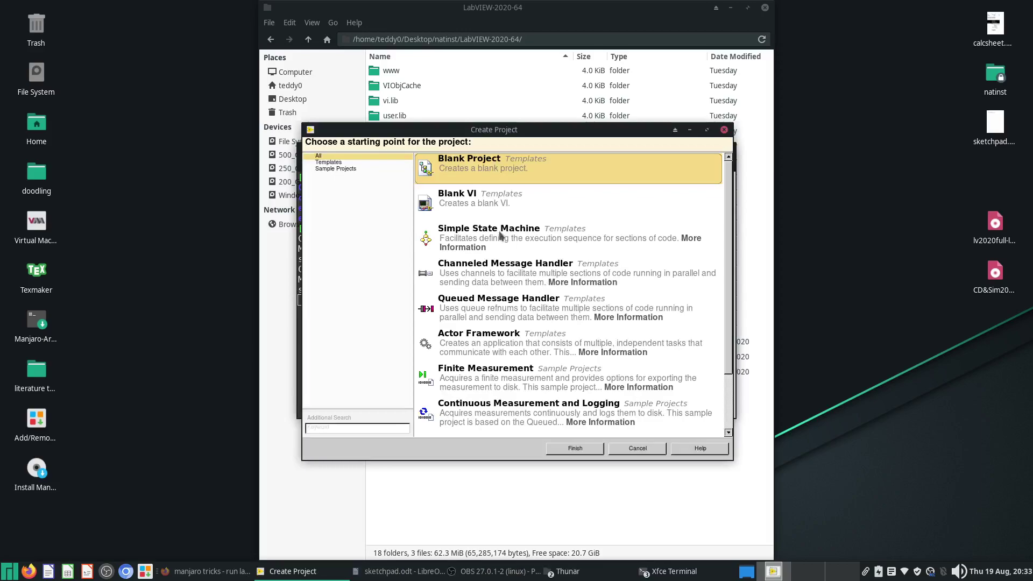
double_click(489, 208)
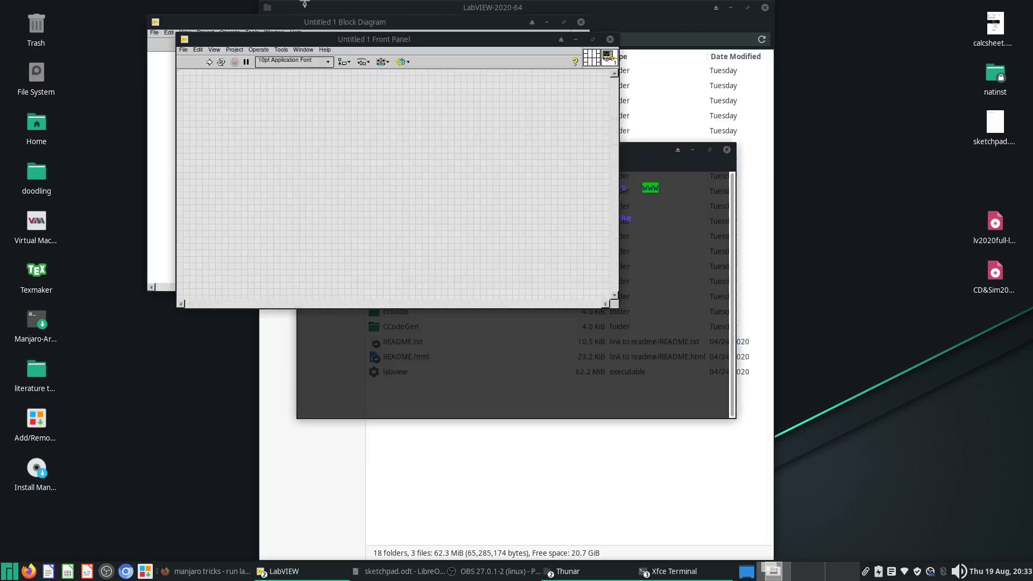
Arrange the new VI's block diagram and front panel side by side, with the terminal moved up behind them
key(ctrl+e)
drag(387, 26, 240, 196)
click(619, 349)
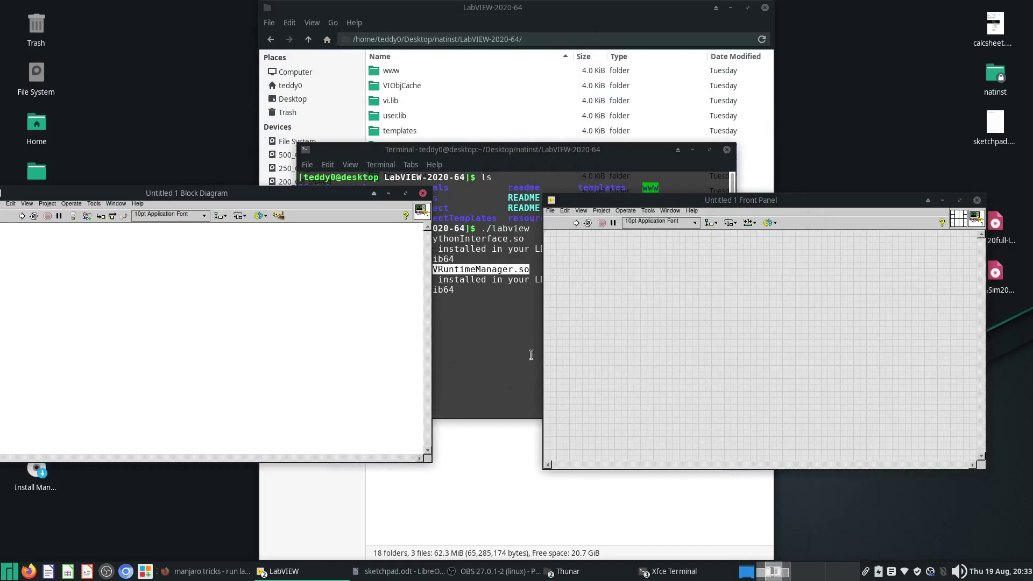
drag(321, 193, 421, 192)
right_click(242, 284)
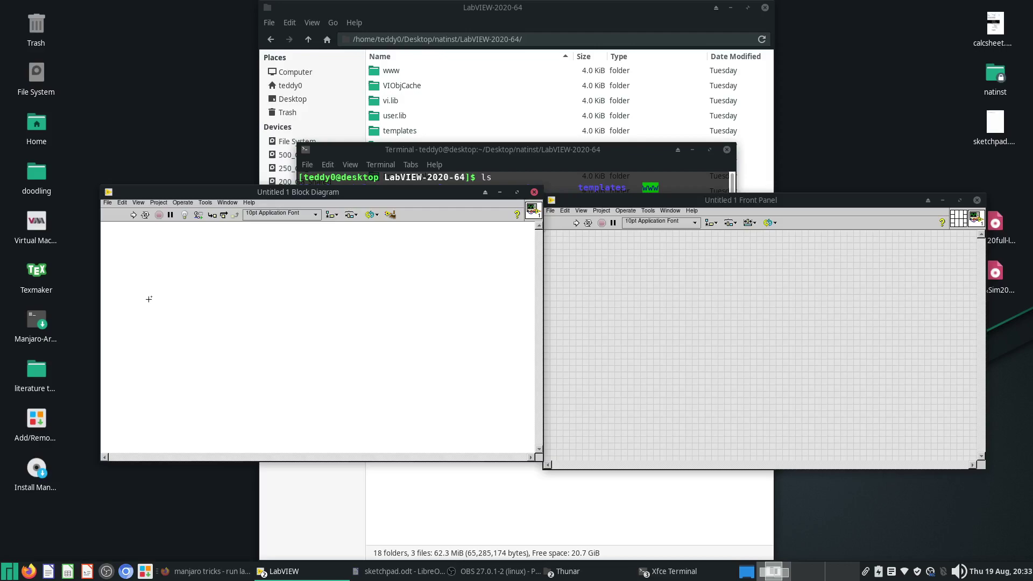
drag(463, 149, 466, 48)
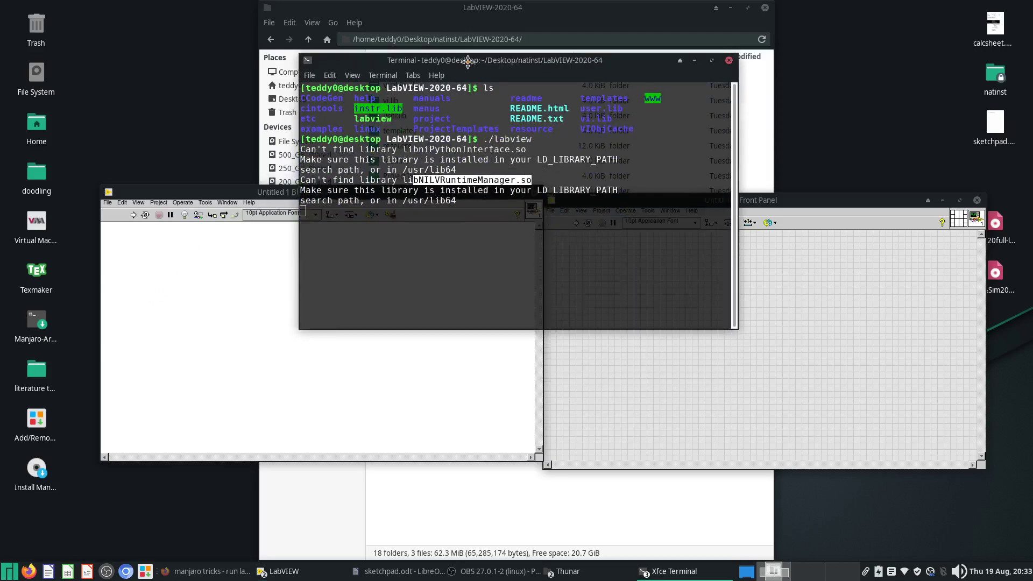
click(471, 355)
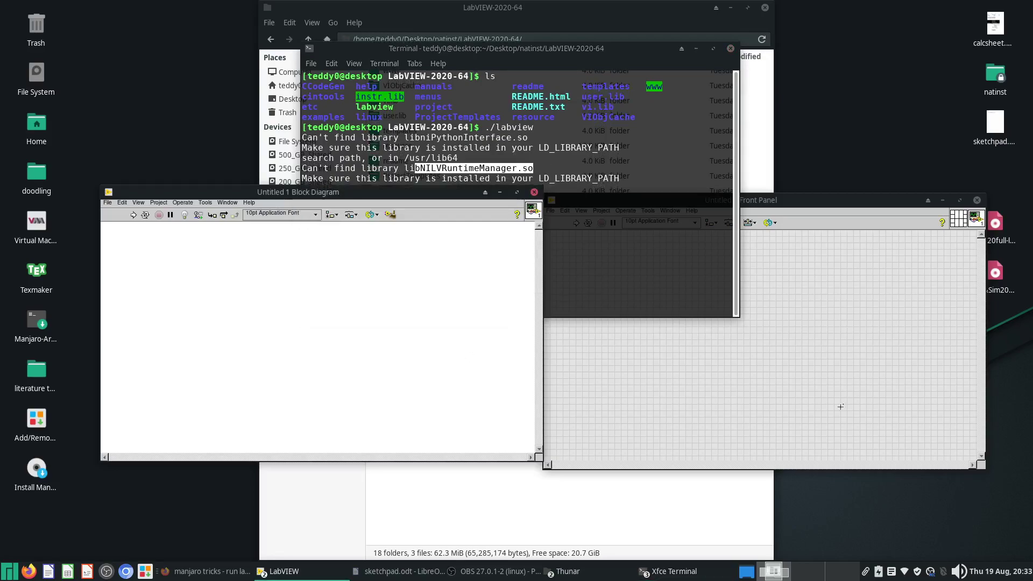
View and close the front panel's Controls palette, and look through the Connectivity functions for the block diagram
click(772, 396)
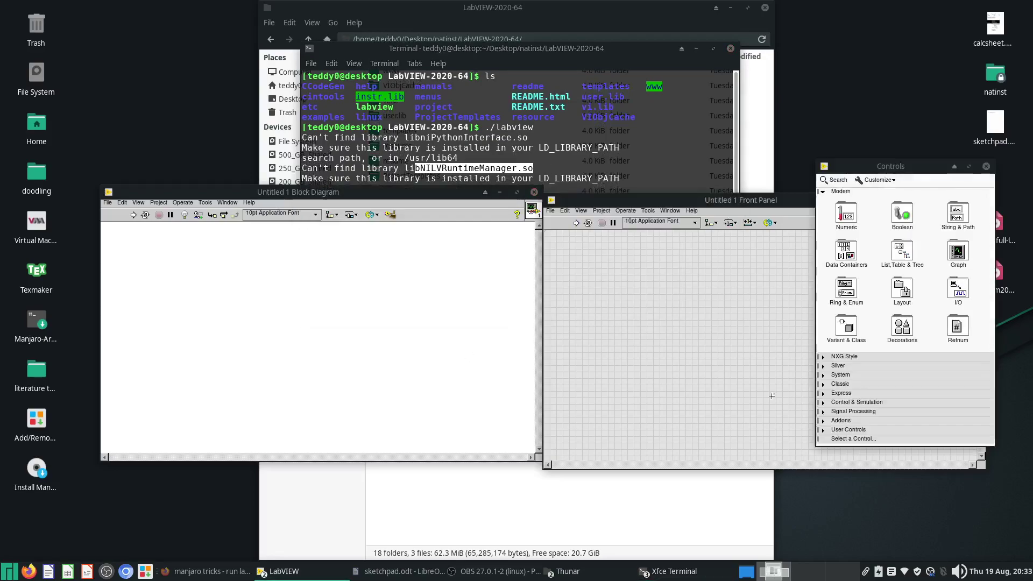
click(986, 166)
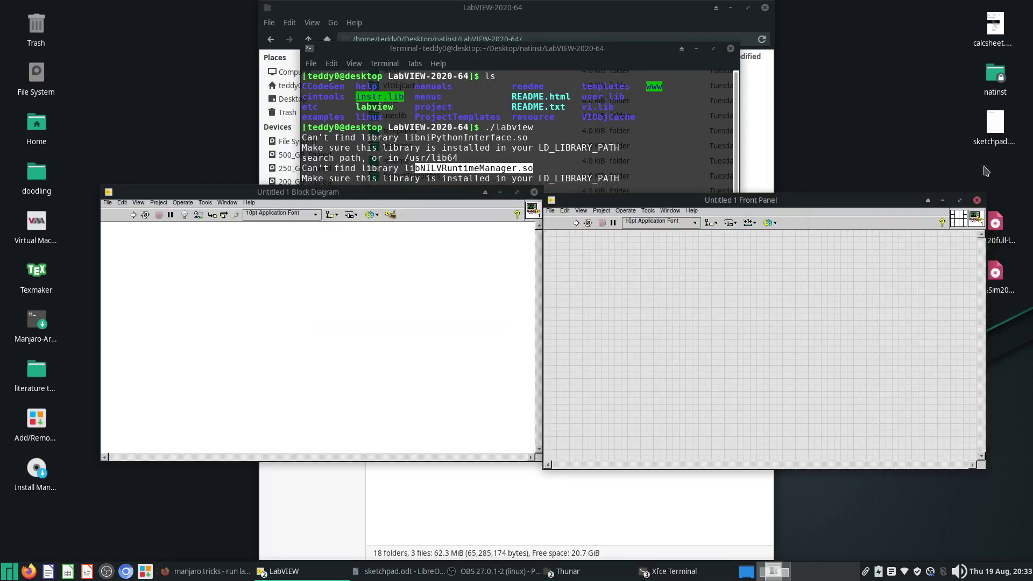
right_click(350, 282)
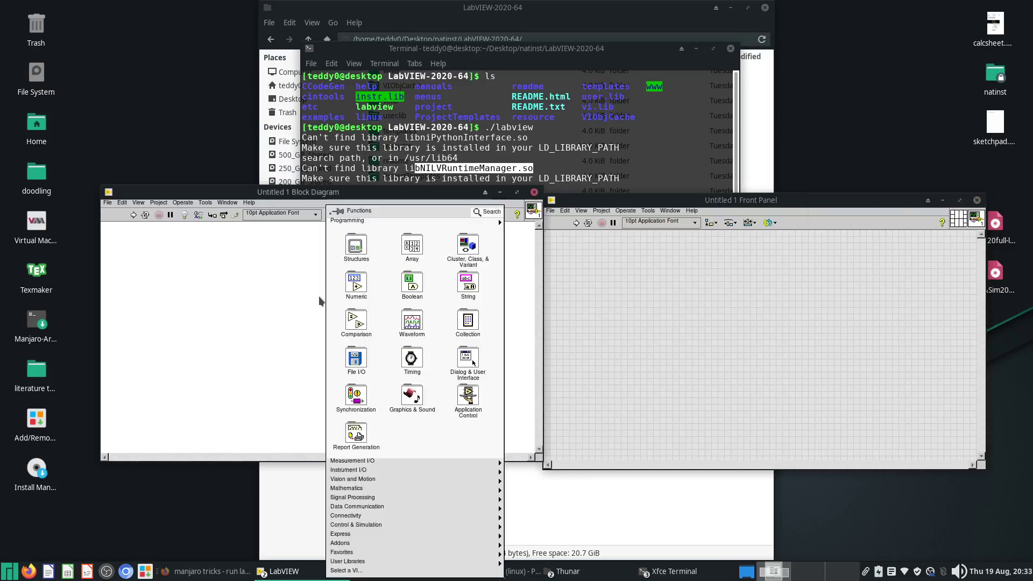
mouse_move(439, 518)
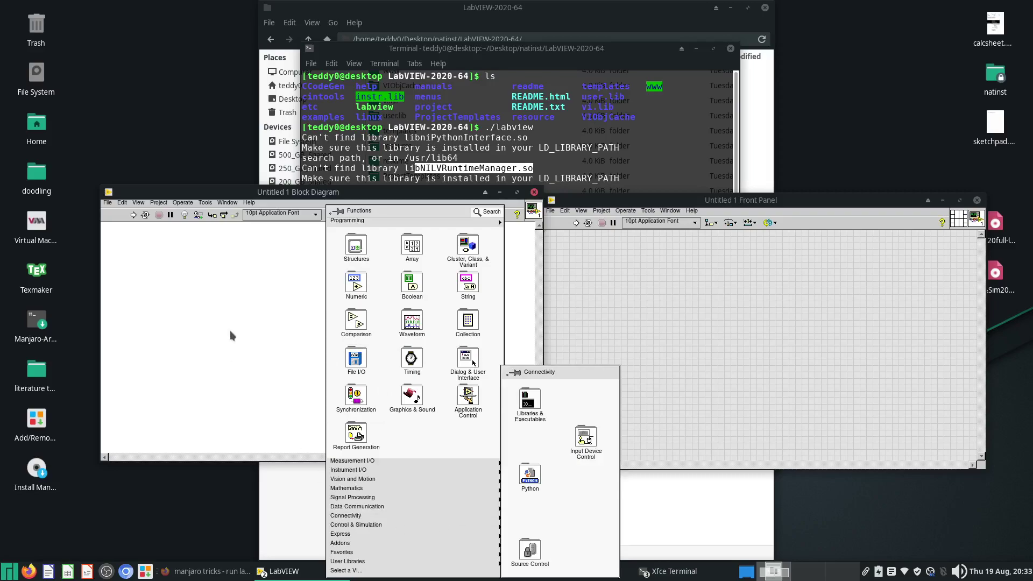
Place a Control & Simulation Loop across most of the empty block diagram
right_click(257, 265)
mouse_move(360, 528)
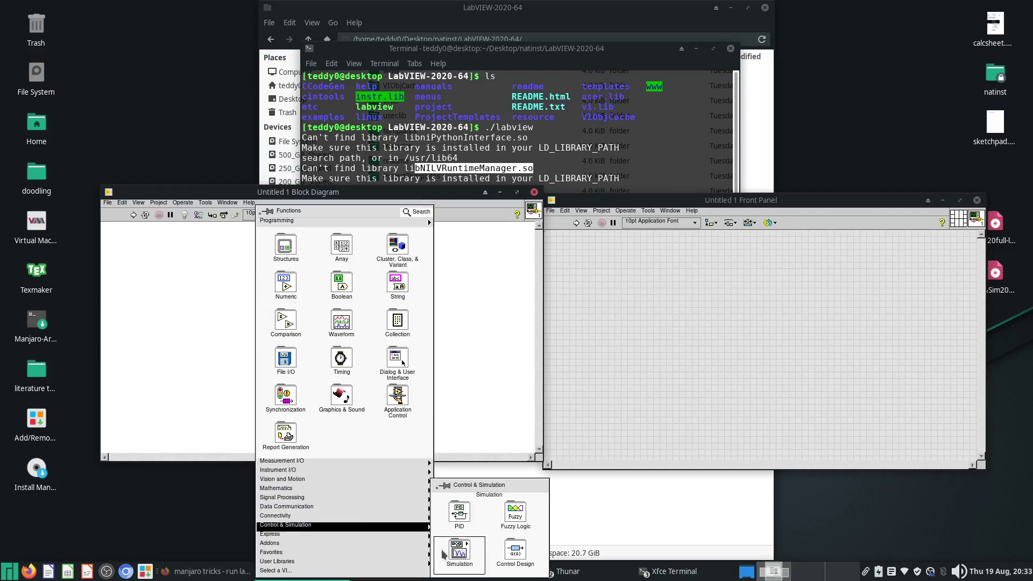
mouse_move(459, 551)
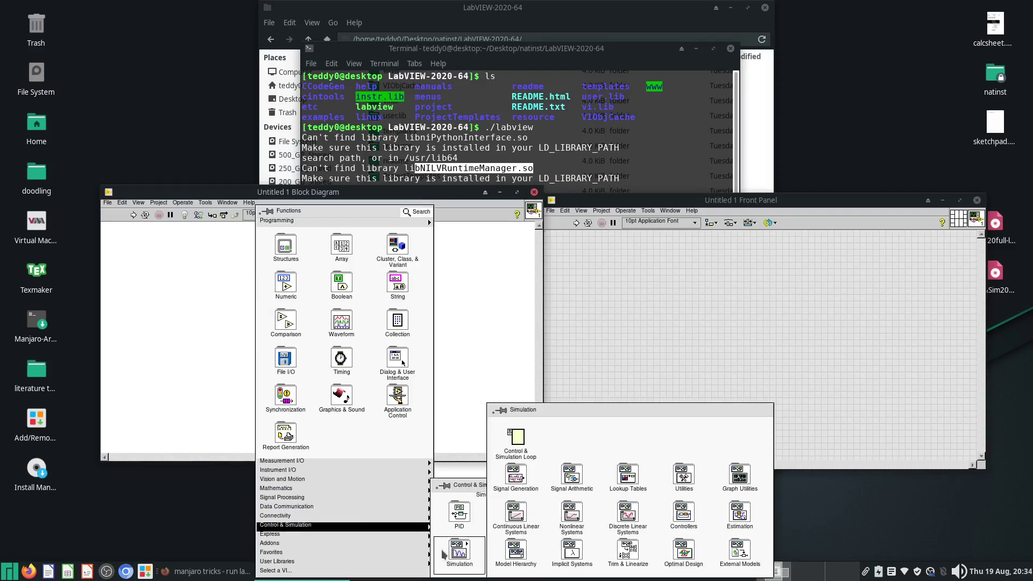
click(537, 450)
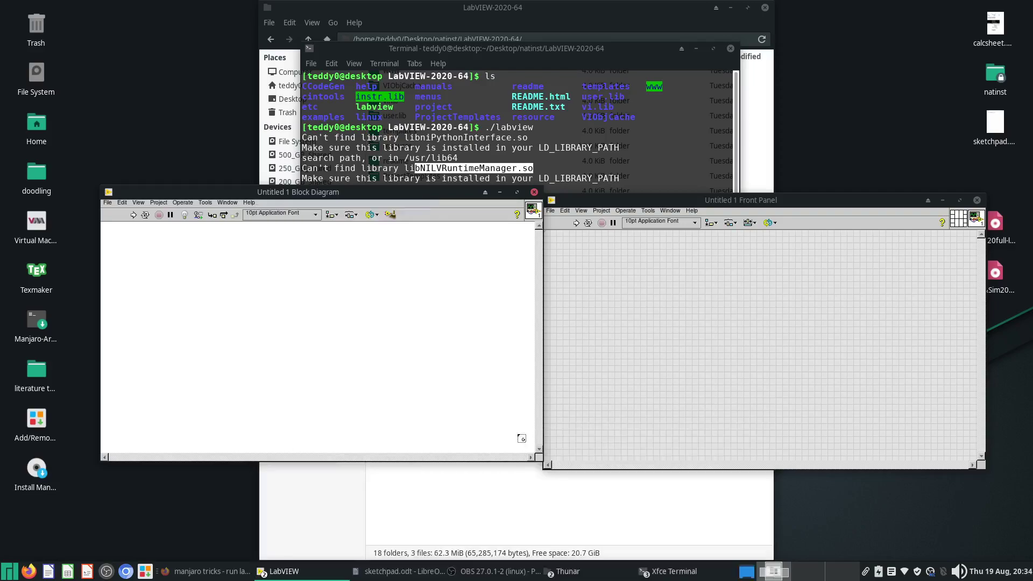
drag(182, 256, 465, 415)
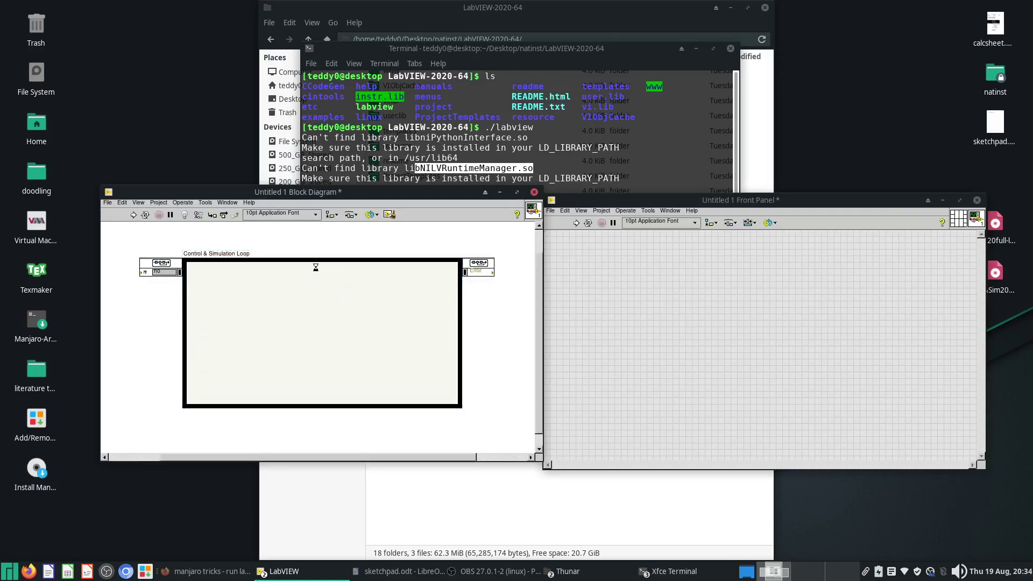
click(604, 135)
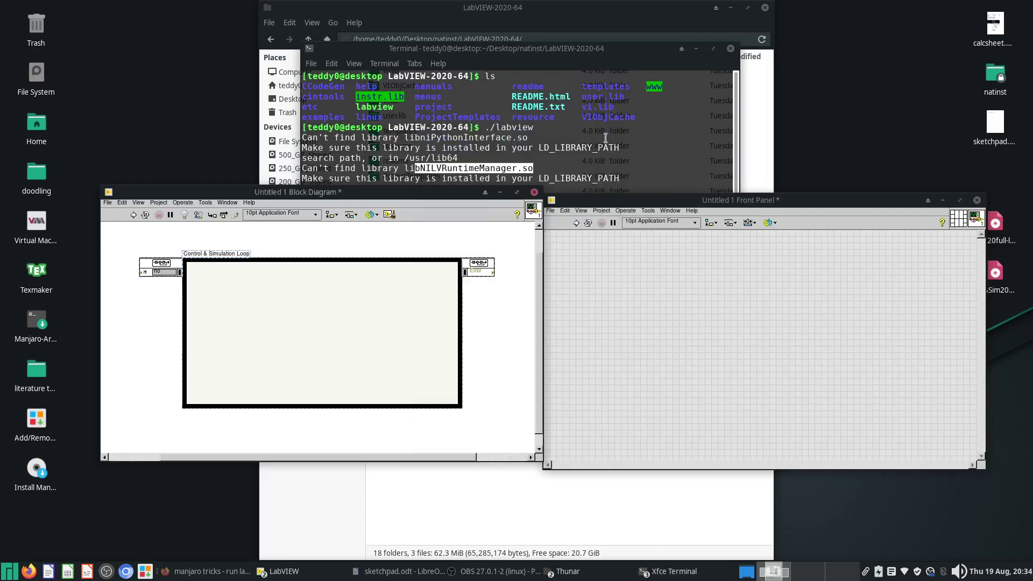
right_click(298, 305)
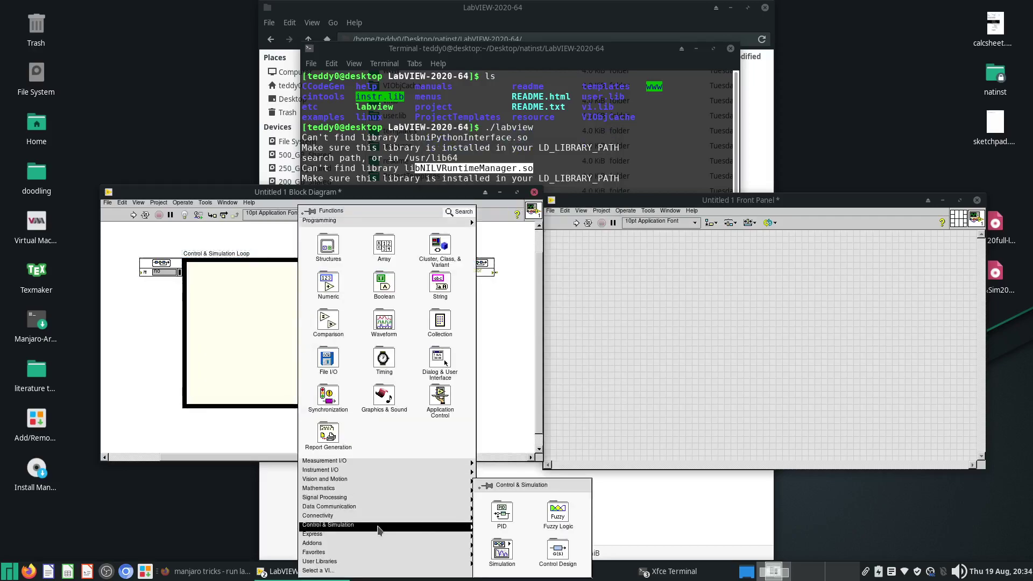
mouse_move(501, 551)
click(890, 499)
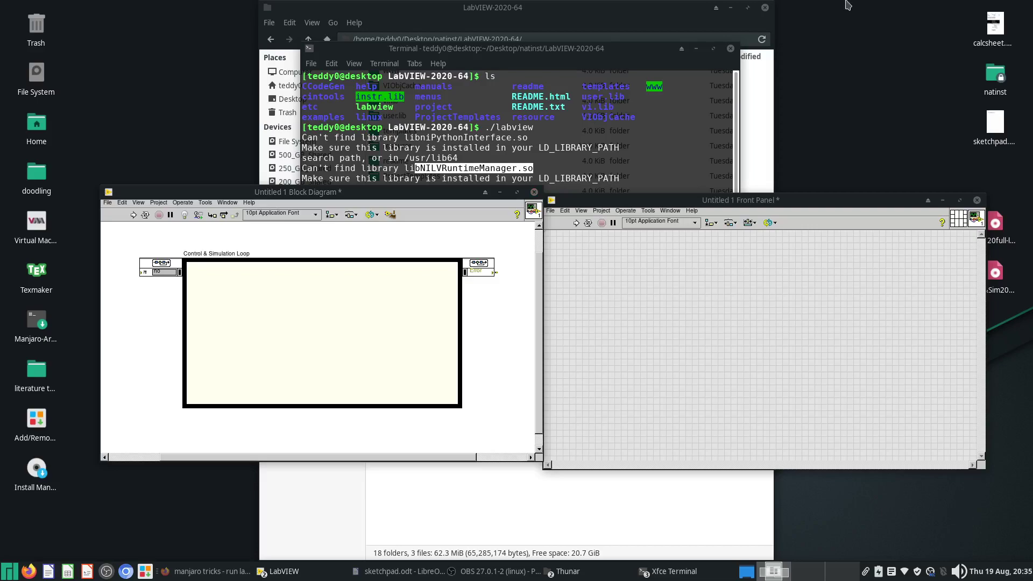
Maximize the block diagram window and enlarge the Control & Simulation Loop from its lower corner
double_click(395, 197)
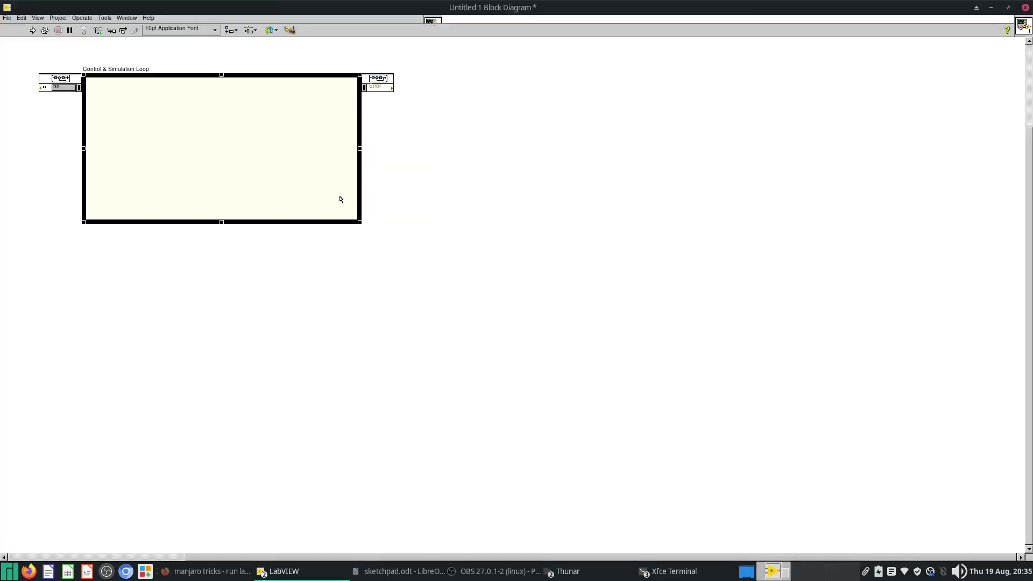
drag(357, 219, 541, 330)
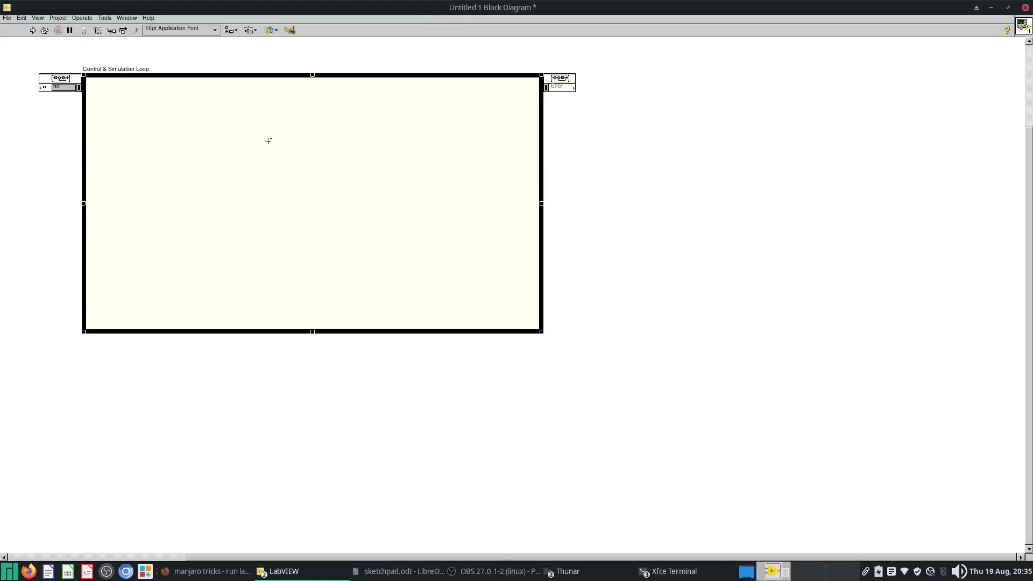
right_click(309, 161)
mouse_move(263, 249)
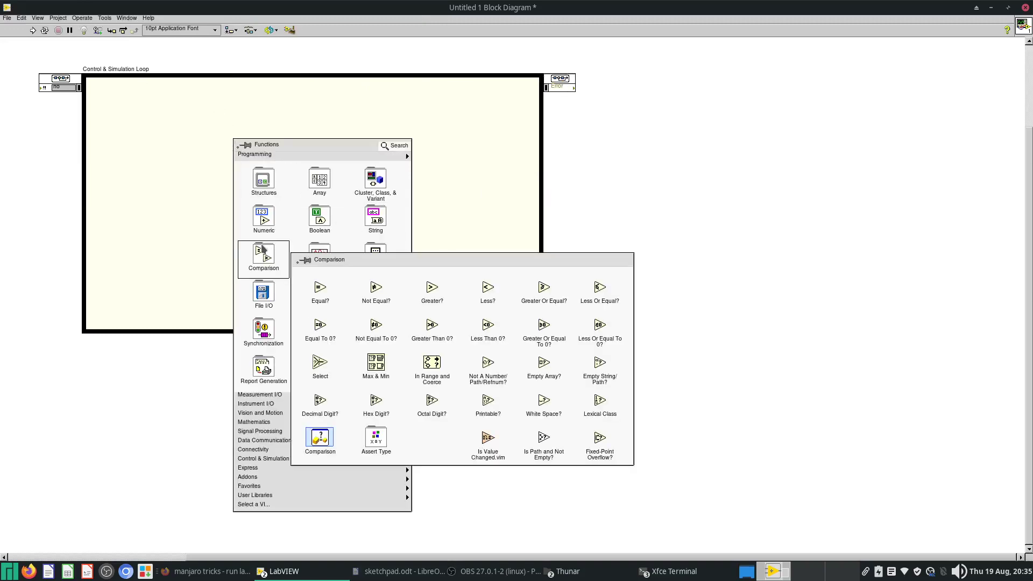
click(150, 178)
Place a Step Signal function from the Simulation Signal Generation functions inside the Control & Simulation Loop
right_click(151, 159)
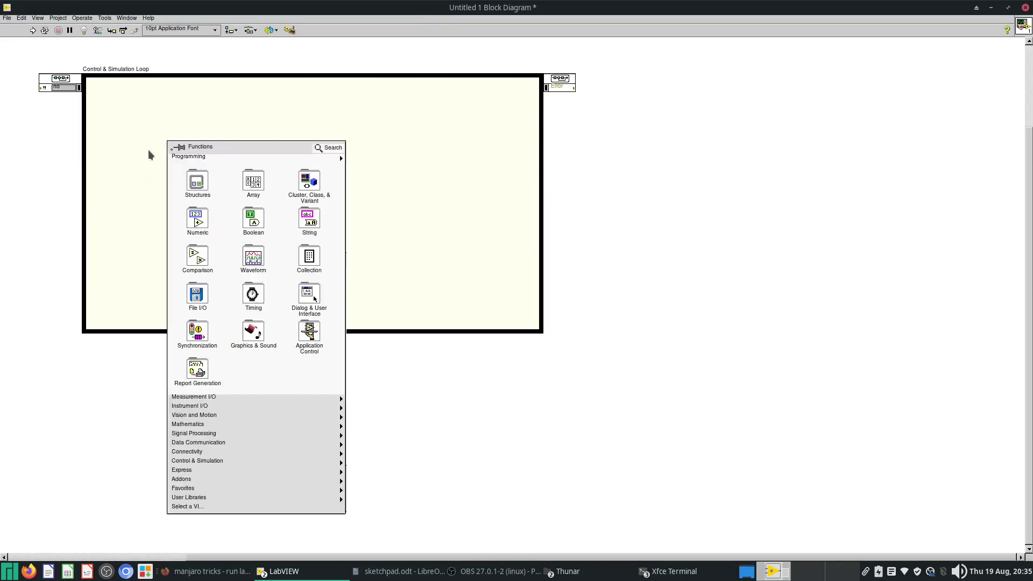
mouse_move(258, 461)
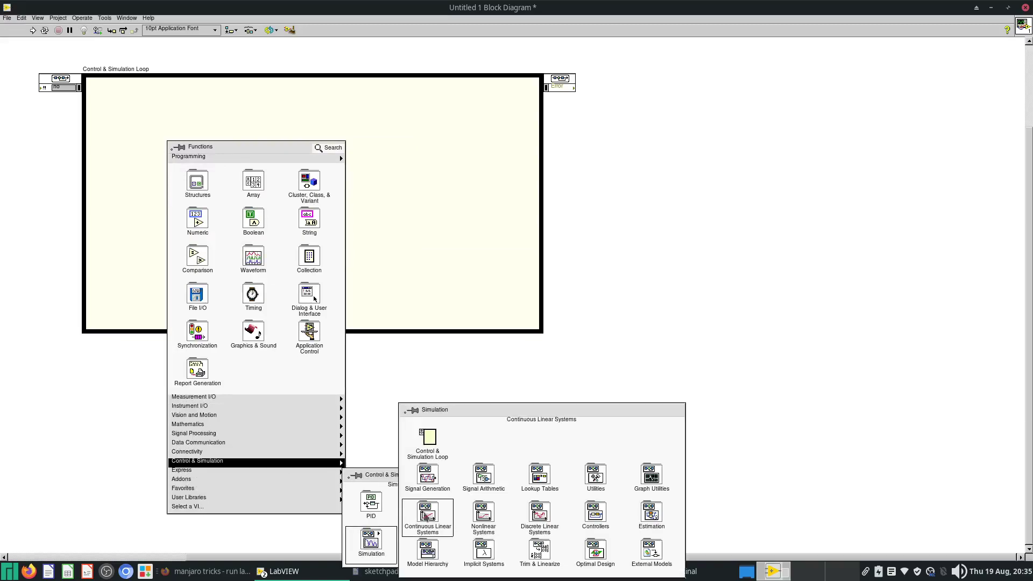
mouse_move(427, 476)
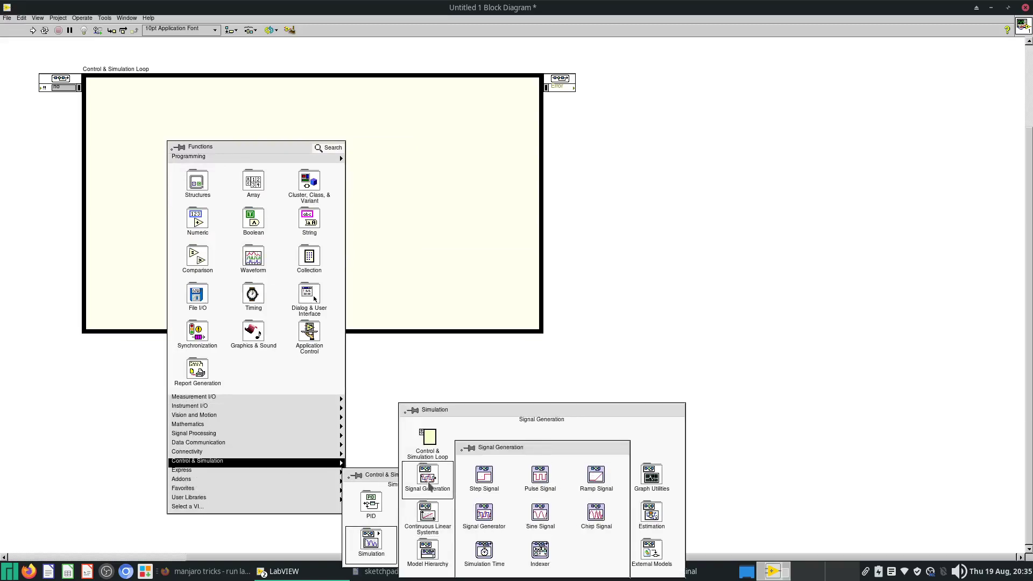
click(484, 481)
click(294, 226)
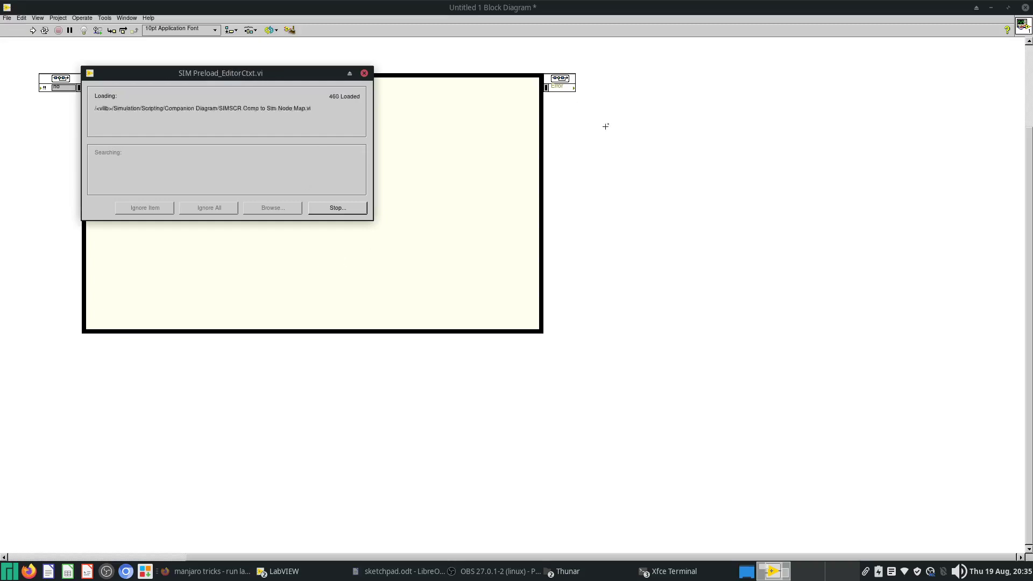
Switch to the container terminal at /usr/local/natinst and launch LabVIEW with the command labview64
click(673, 571)
click(702, 517)
click(672, 571)
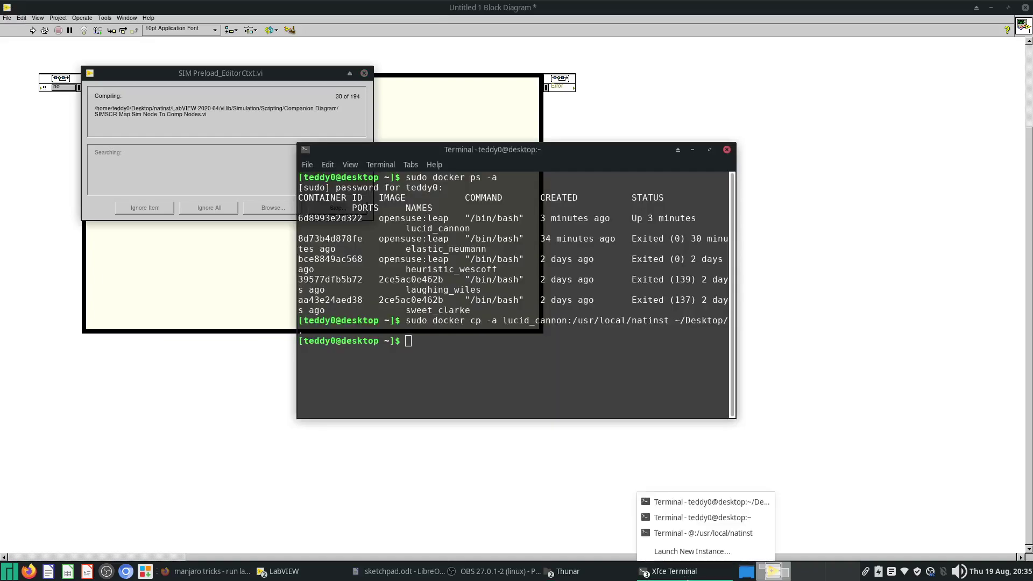
click(699, 532)
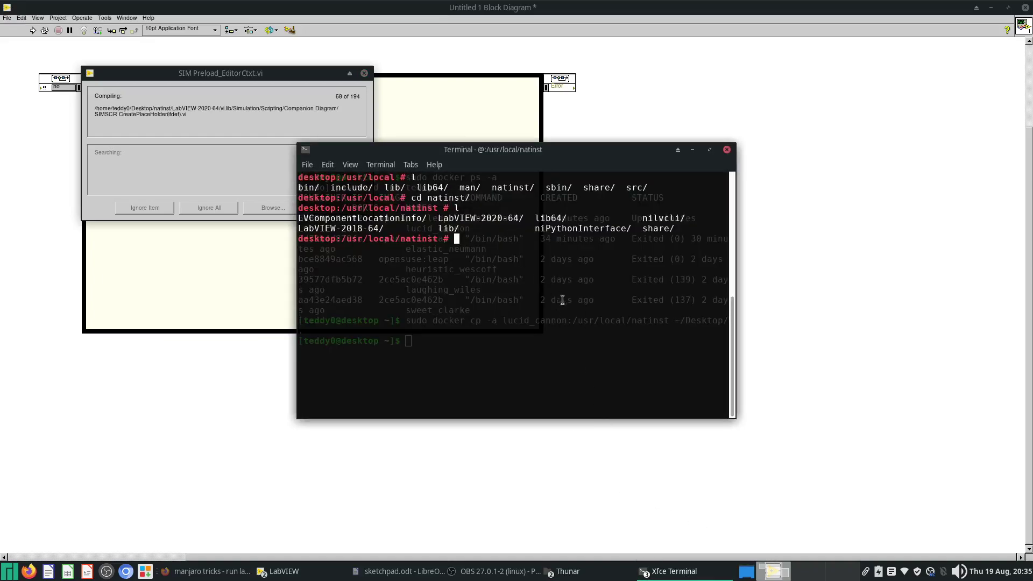
text(labview64)
key(Return)
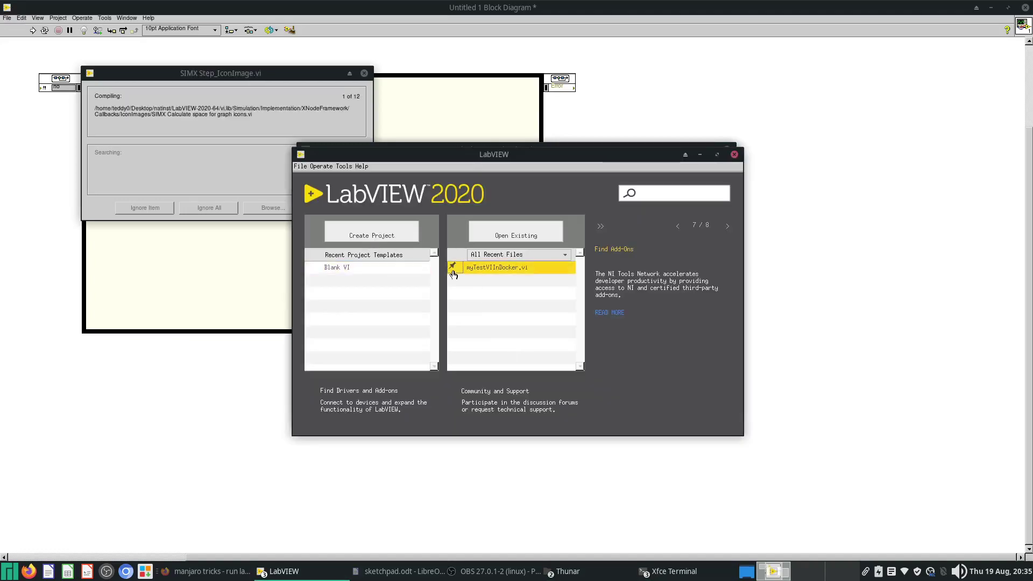
Open the recent file myTestVIInDocker.vi with its block diagram, ignoring the load warning for Step Signal
click(520, 267)
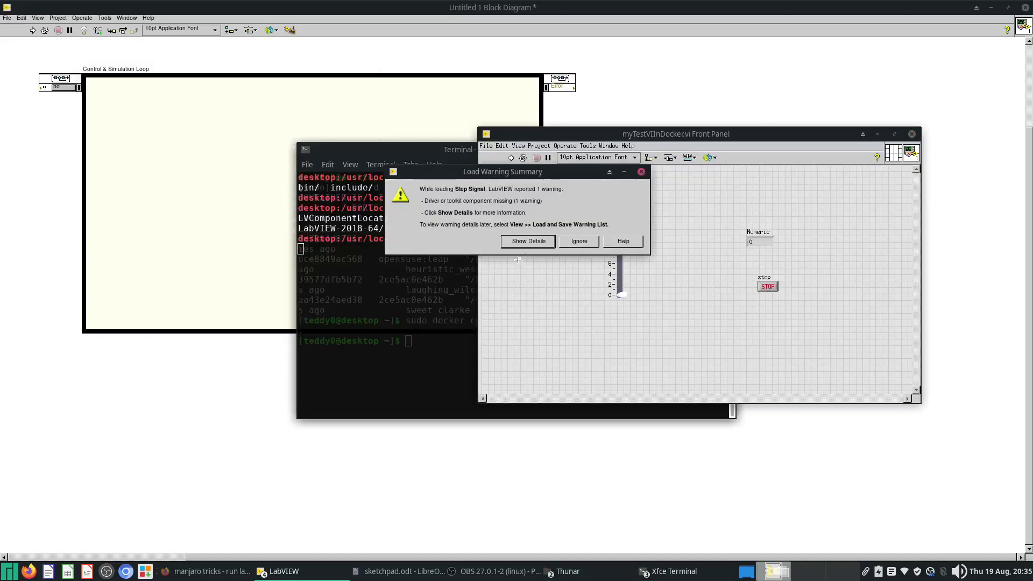
click(564, 240)
key(ctrl+e)
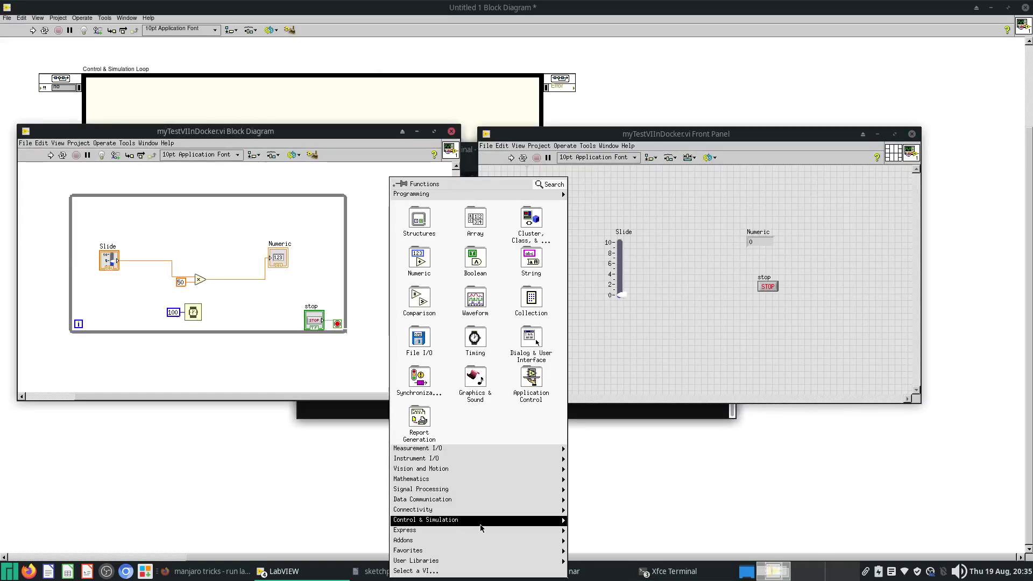
Try to add a Control & Simulation Loop to the block diagram of myTestVIInDocker.vi
mouse_move(527, 519)
mouse_move(596, 552)
click(645, 452)
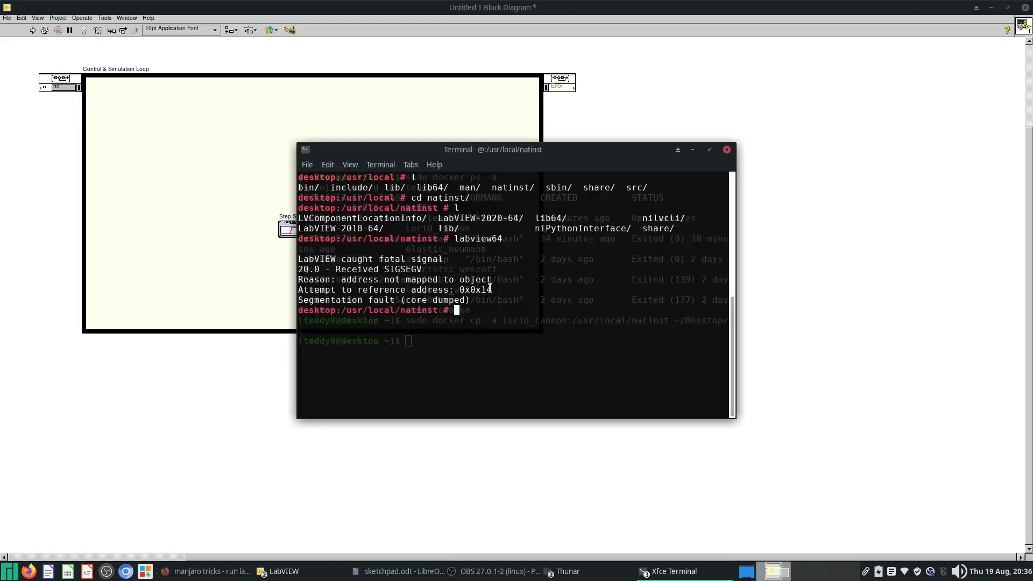
Examine the fatal signal messages in the container terminal and minimize that terminal window
drag(486, 301, 461, 265)
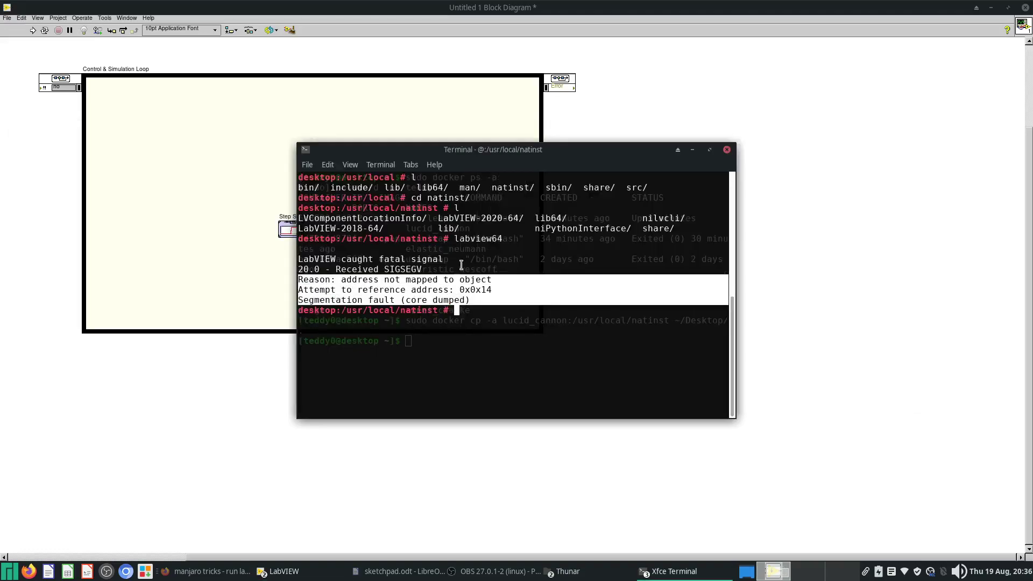
click(487, 306)
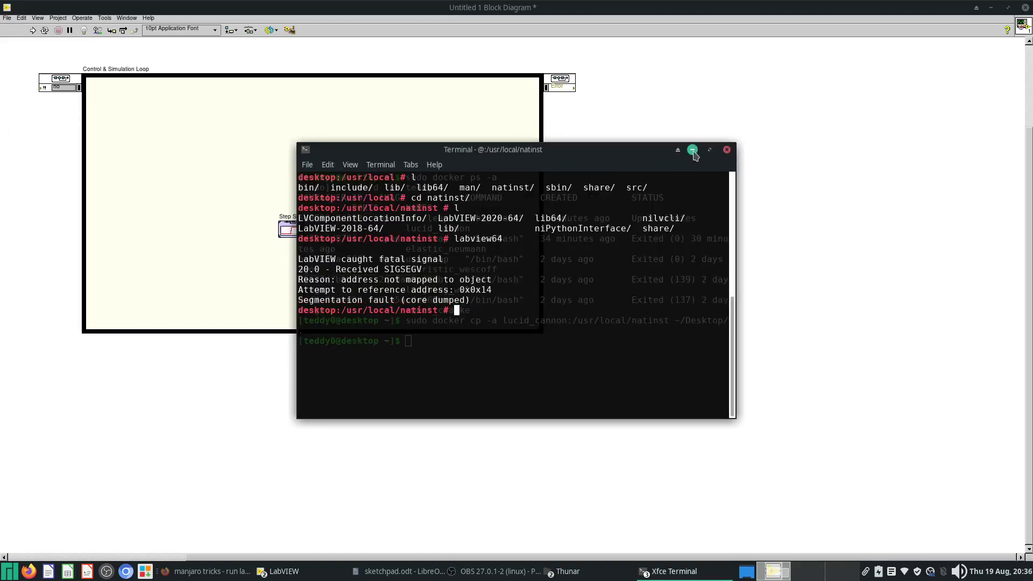
click(692, 150)
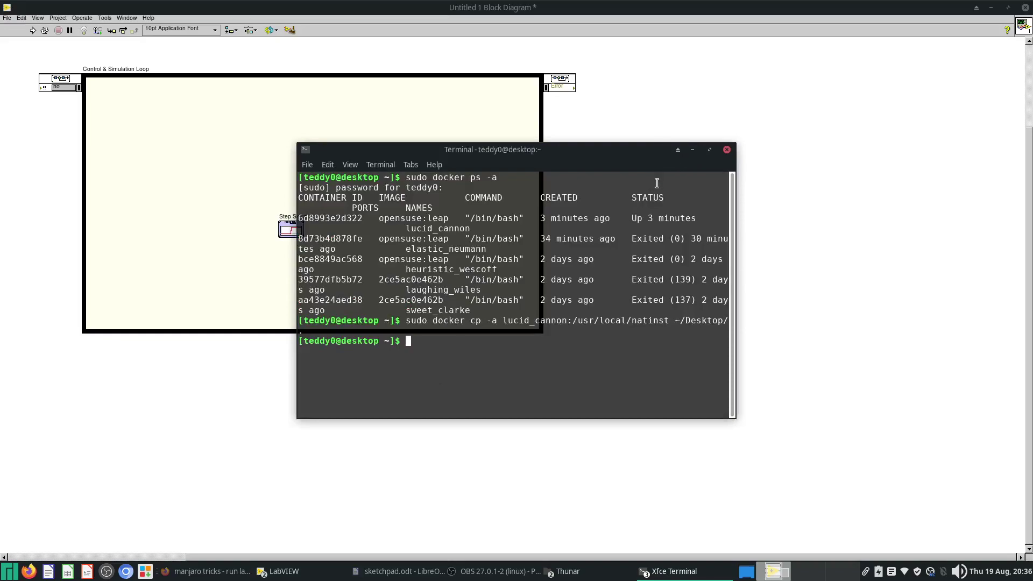
Configure the Step Signal with a step time of 0 and Terminal as the parameter source of its final value
click(282, 231)
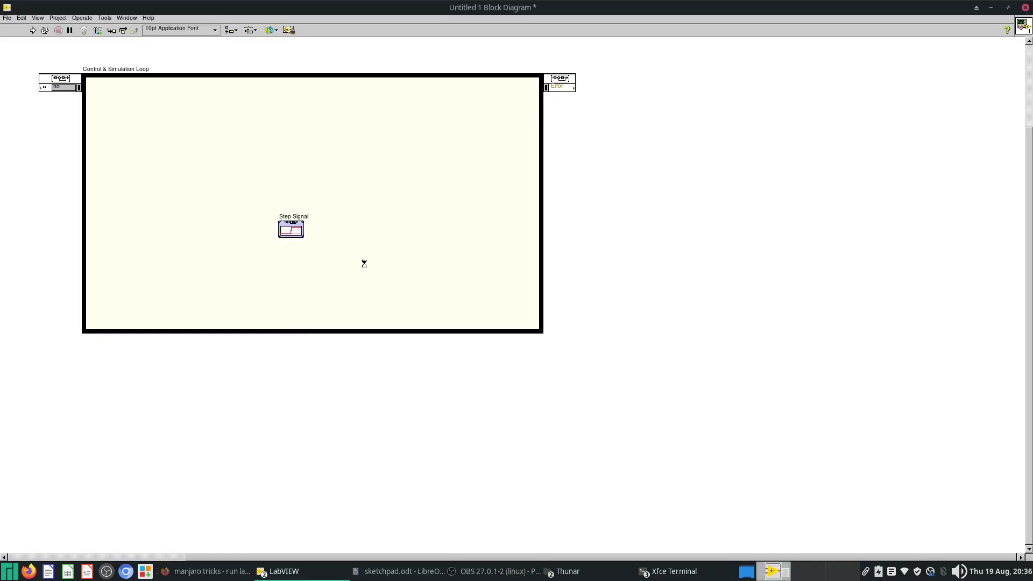
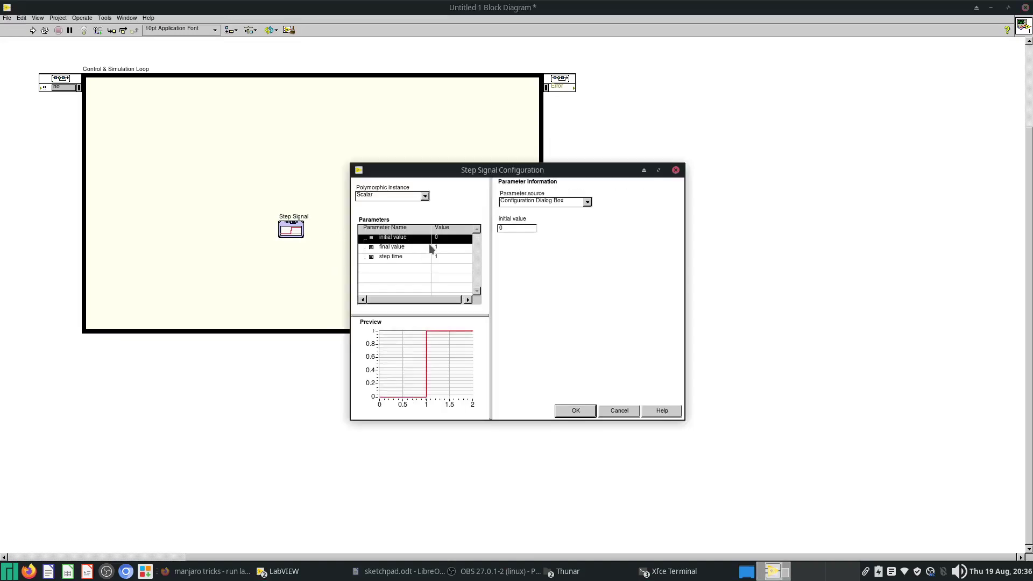
click(428, 257)
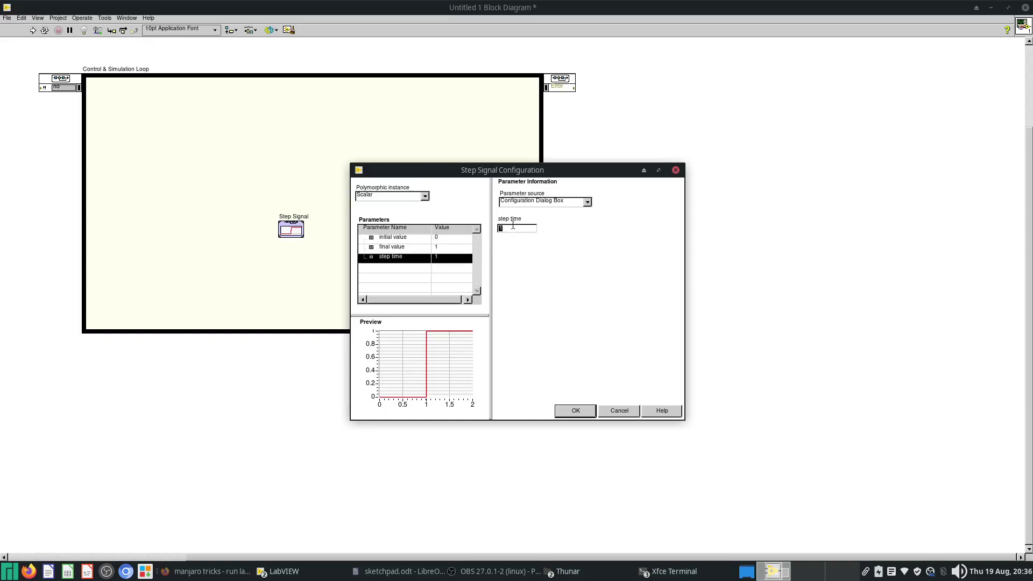
click(449, 249)
click(551, 201)
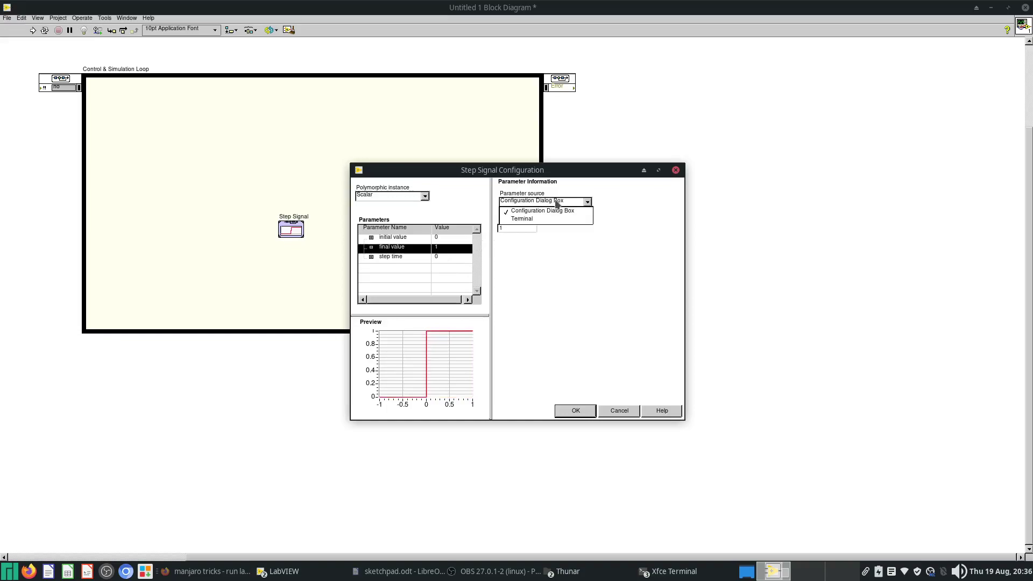
click(563, 221)
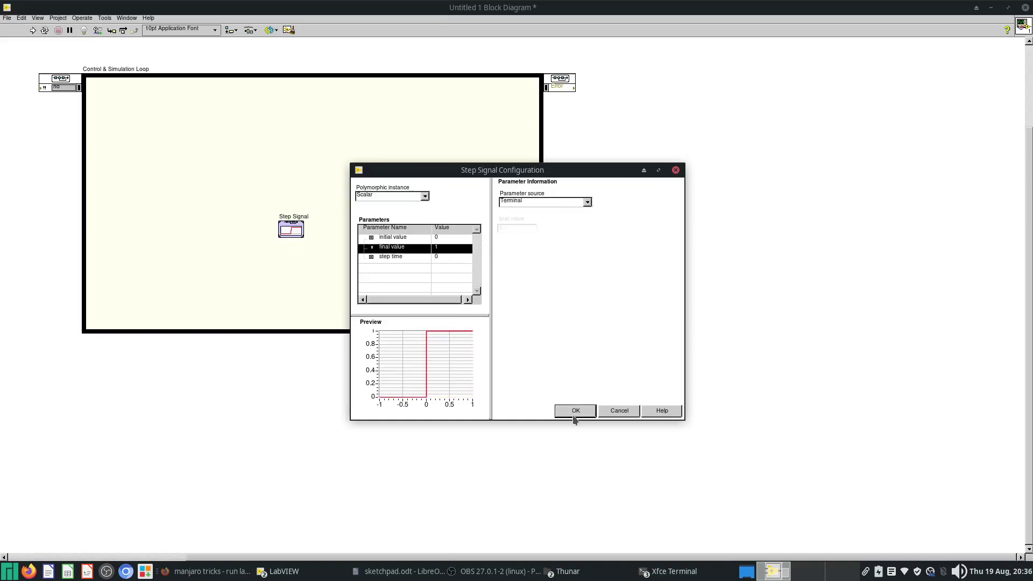
click(572, 412)
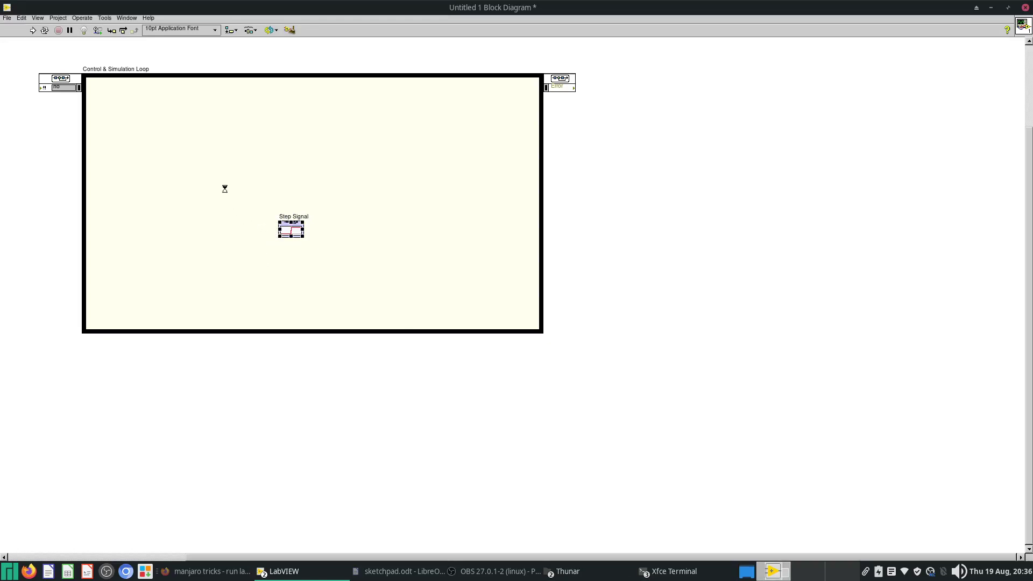
Show the front panel of the untitled VI and place a Vertical Pointer Slide on it
key(ctrl+e)
right_click(662, 297)
mouse_move(699, 329)
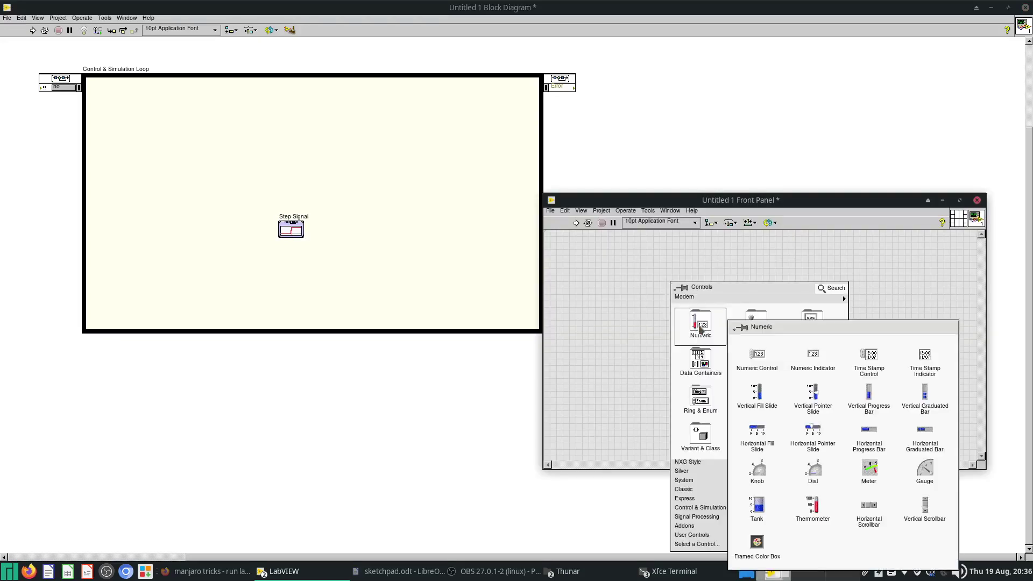
click(768, 400)
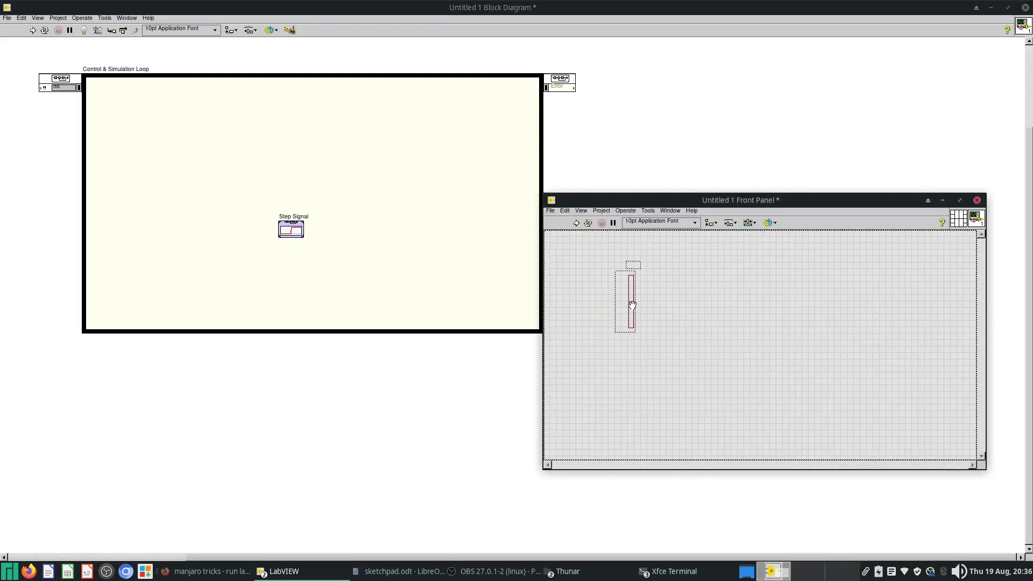
right_click(632, 305)
mouse_move(679, 362)
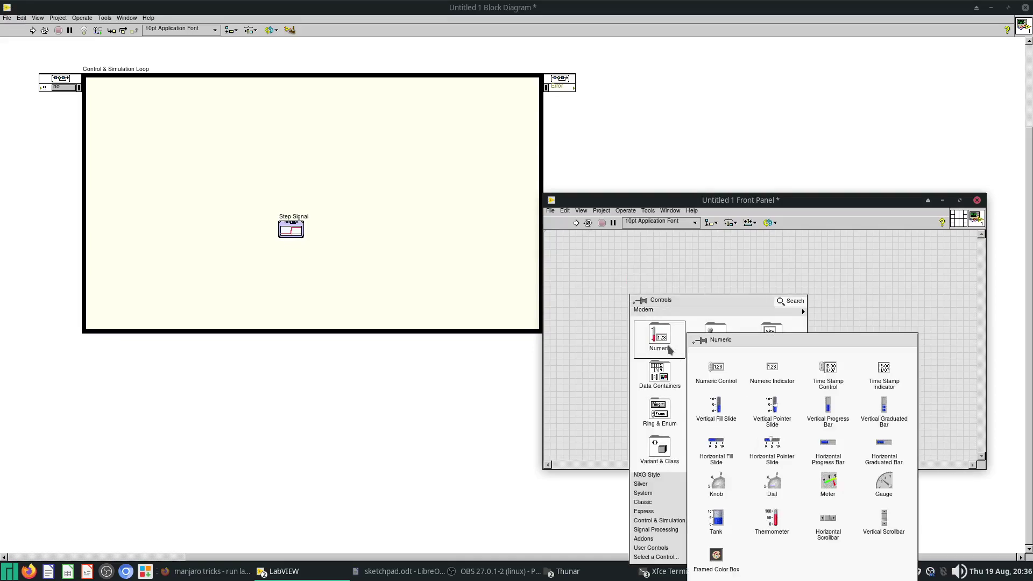
click(757, 413)
click(678, 366)
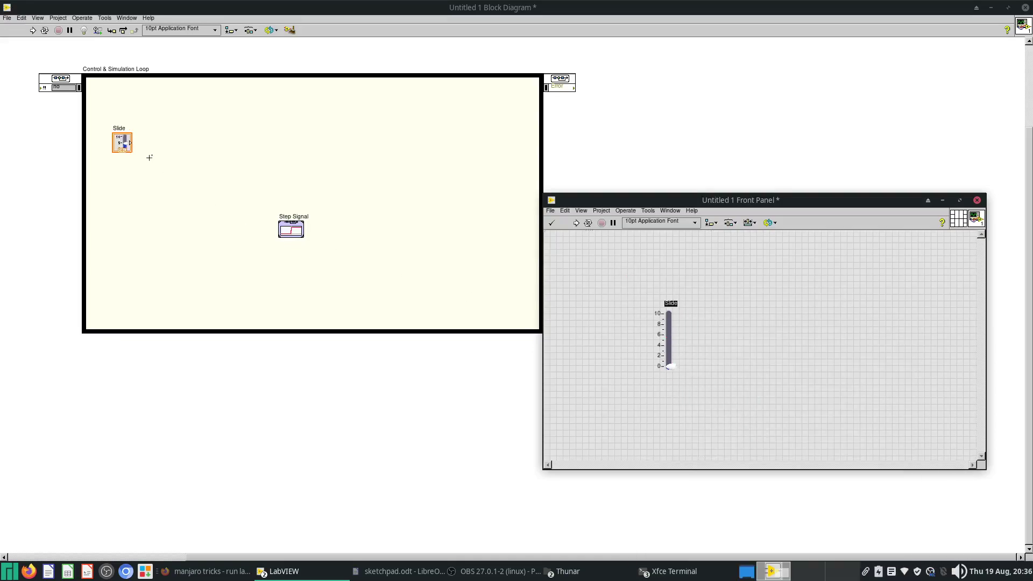
Move the Slide terminal beside the Step Signal on the block diagram and wire it to the Step Signal's input
click(153, 155)
drag(122, 141, 172, 250)
click(185, 251)
click(280, 231)
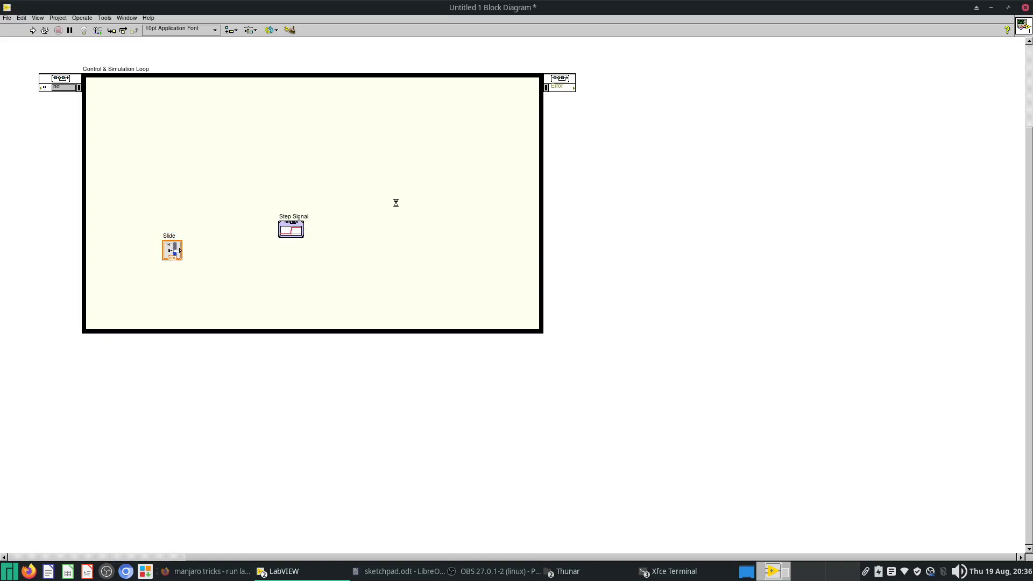
Place a SimTime Waveform inside the Control & Simulation Loop, spaced out after the Step Signal
right_click(372, 204)
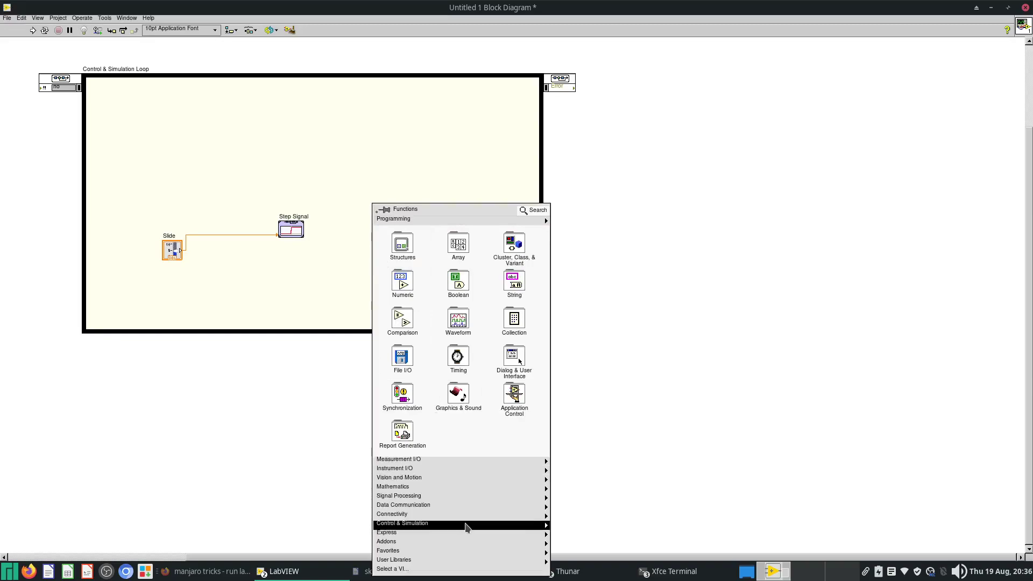
mouse_move(463, 524)
mouse_move(575, 555)
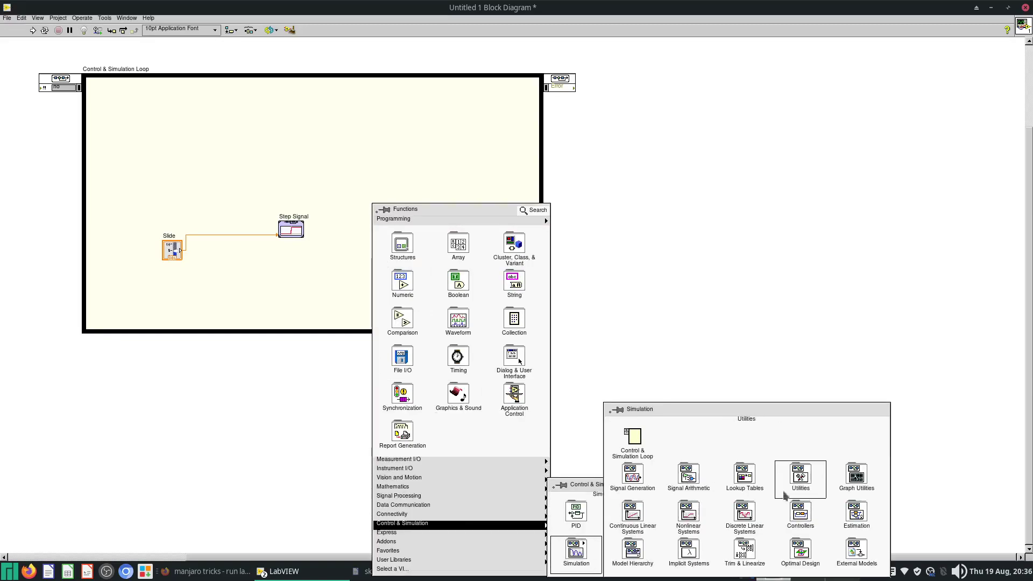
mouse_move(855, 476)
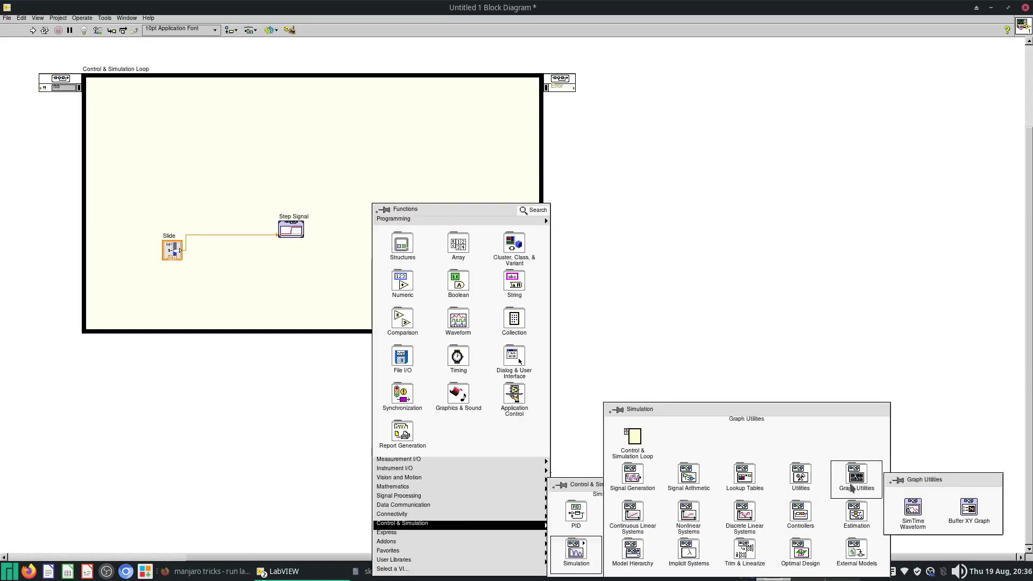
click(908, 523)
click(425, 223)
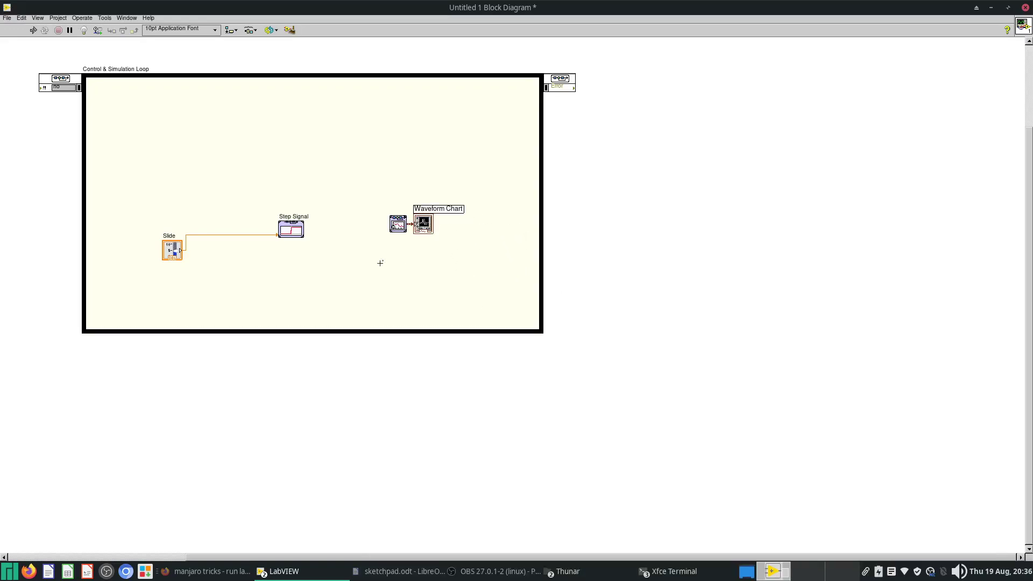
Wire the Step Signal's output to the SimTime Waveform, and move the Waveform Chart beside the Slide on the front panel
click(304, 230)
click(389, 225)
key(ctrl+e)
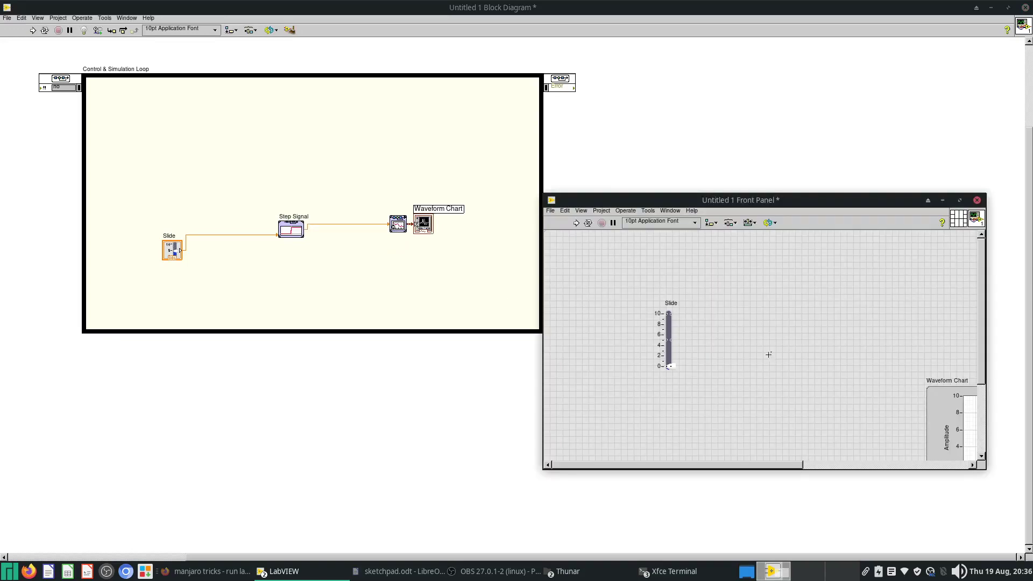
drag(871, 409, 696, 322)
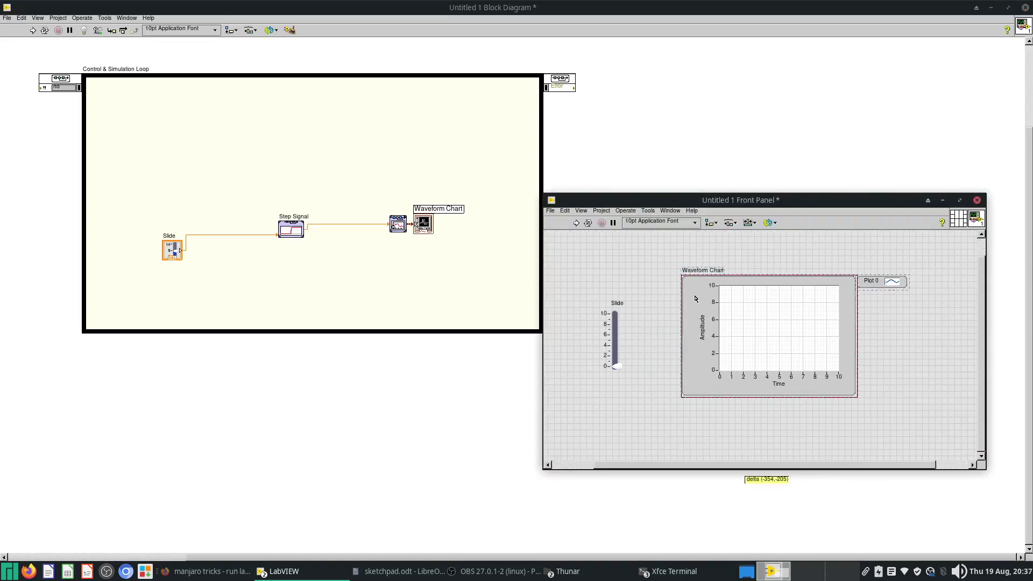
Configure the simulation loop with a final time of inf, the Nan/Inf check enabled and the Runge-Kutta 1 (Euler) solver
click(276, 212)
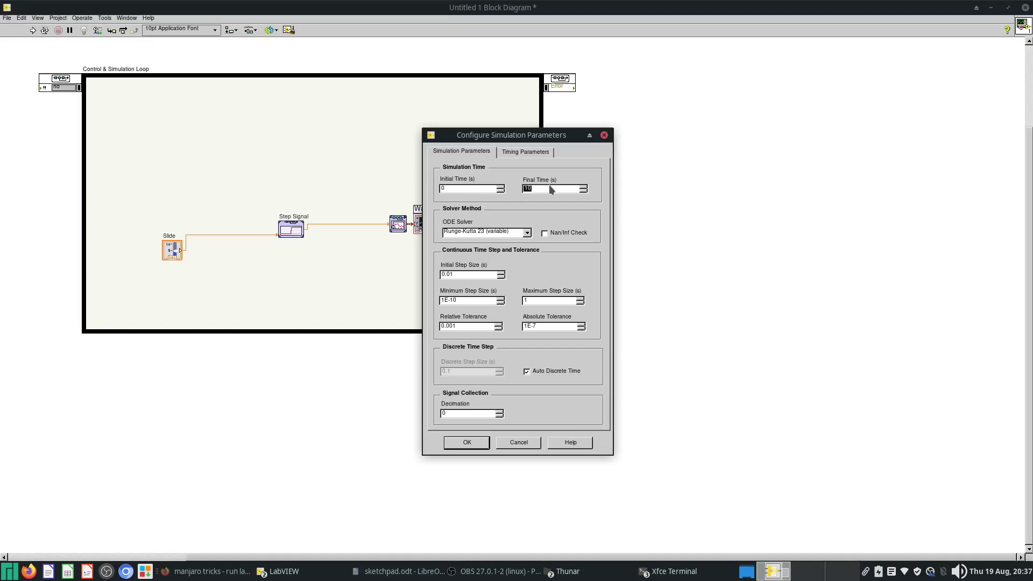
text(inf)
click(544, 232)
click(510, 232)
click(512, 241)
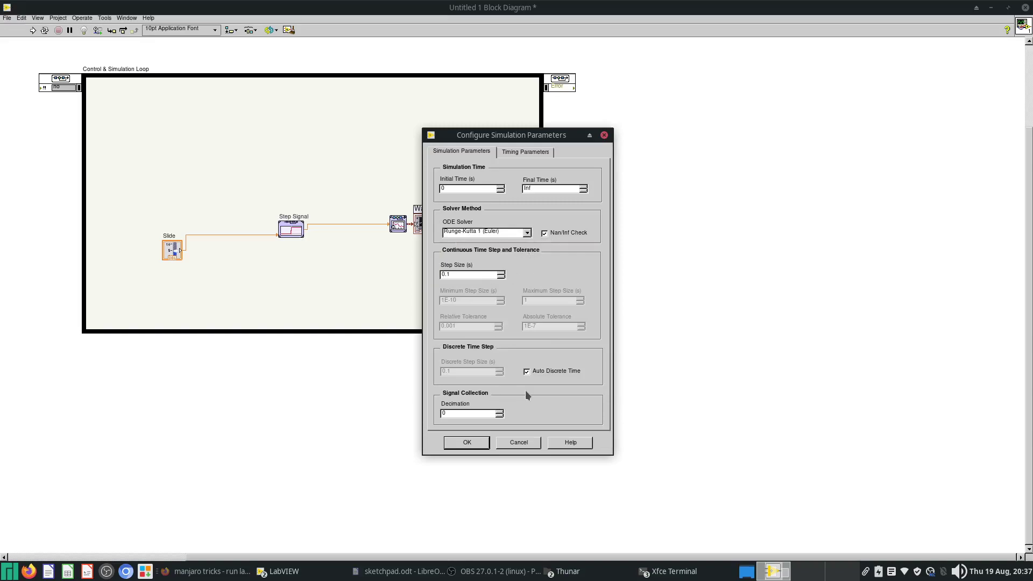
Synchronize the simulation loop to its timing source with Auto Period, and accept the simulation parameters
click(525, 152)
click(487, 178)
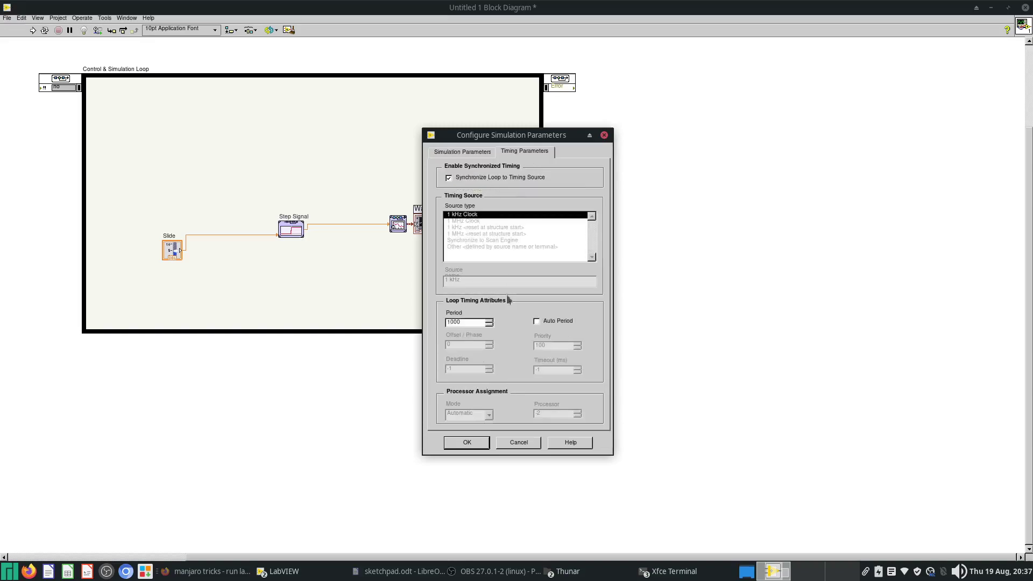
click(536, 322)
click(466, 443)
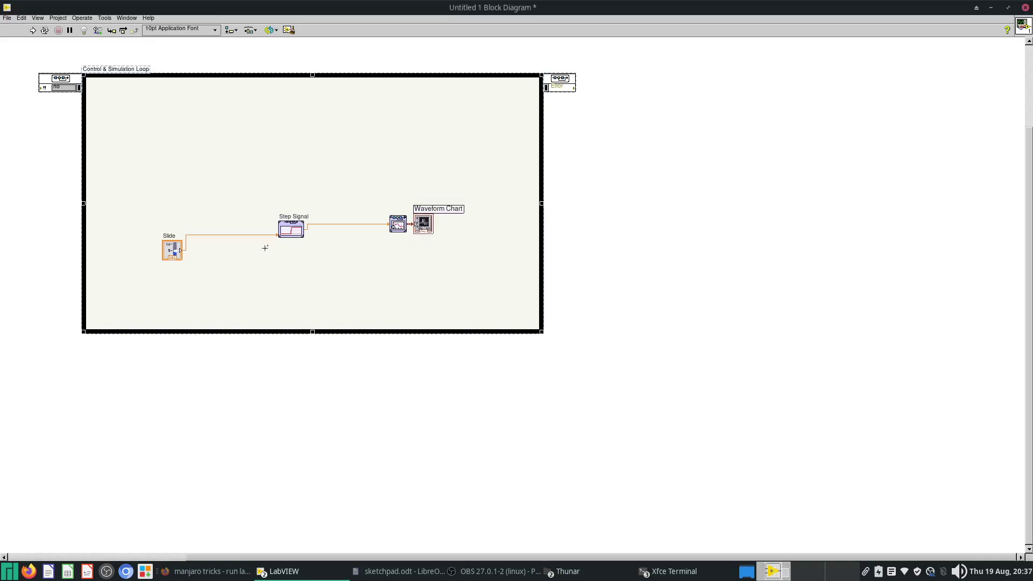
click(200, 133)
Run the VI from the front panel, vary the Slide between about 0 and 10 while it plots, and abort the run
key(ctrl+e)
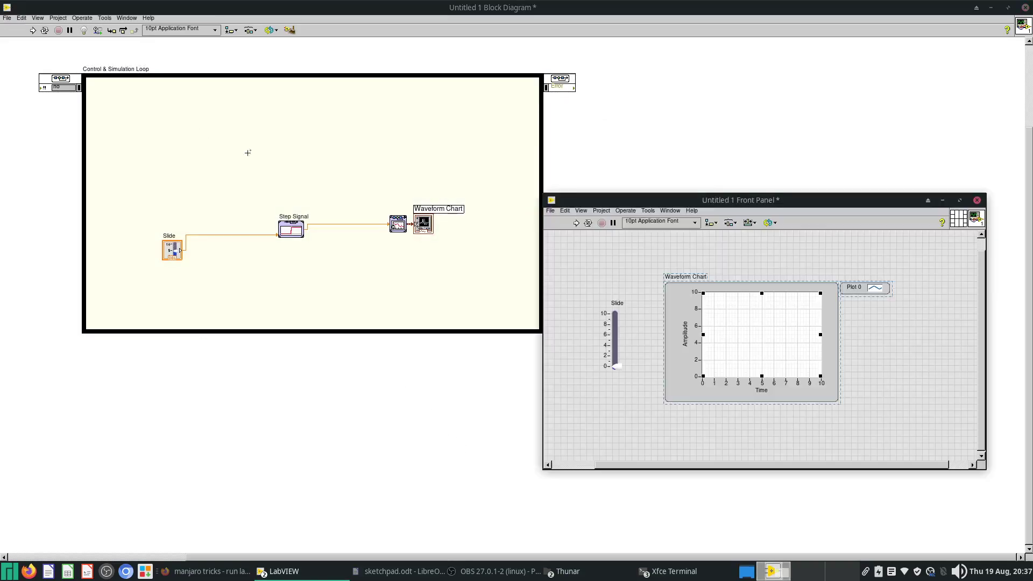
click(576, 223)
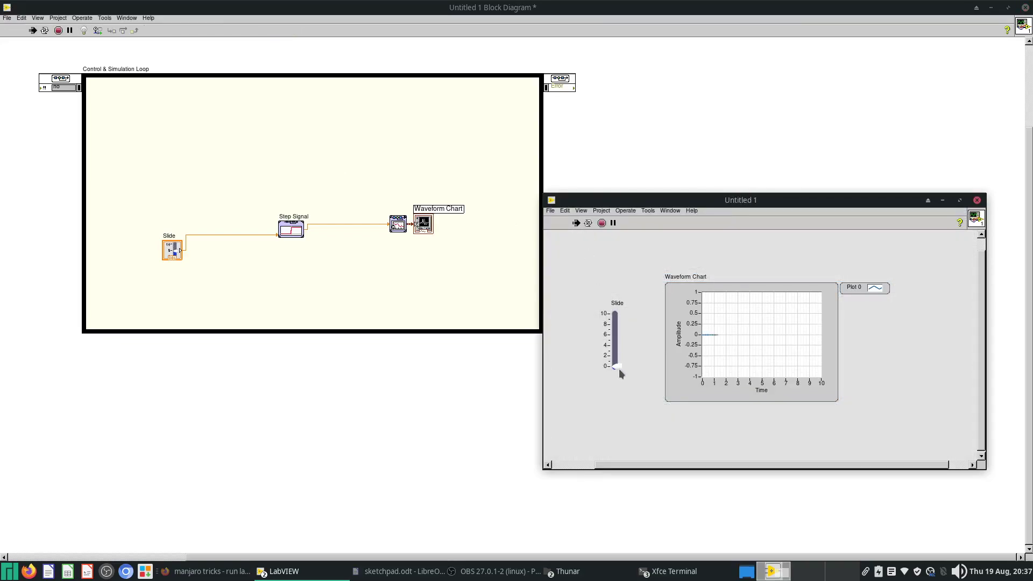
mouse_move(619, 365)
mouse_down()
mouse_move(629, 320)
mouse_move(622, 368)
mouse_move(628, 335)
mouse_move(637, 343)
mouse_up()
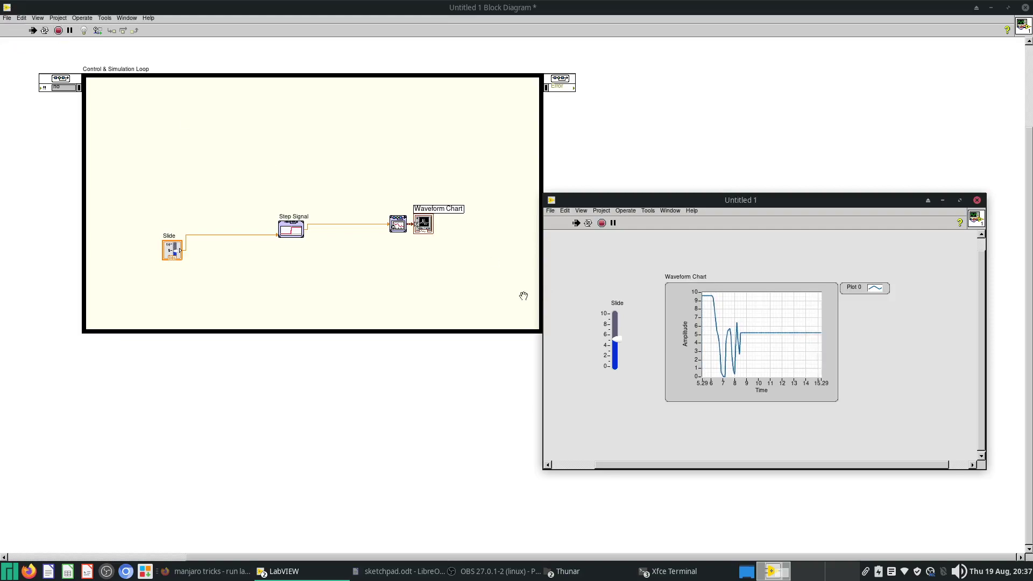
click(393, 290)
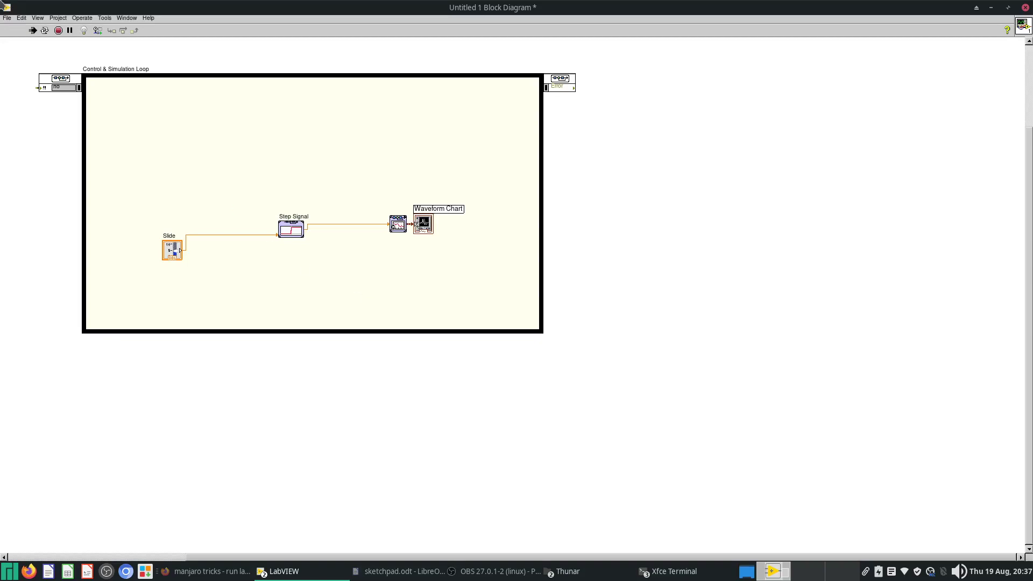
click(58, 30)
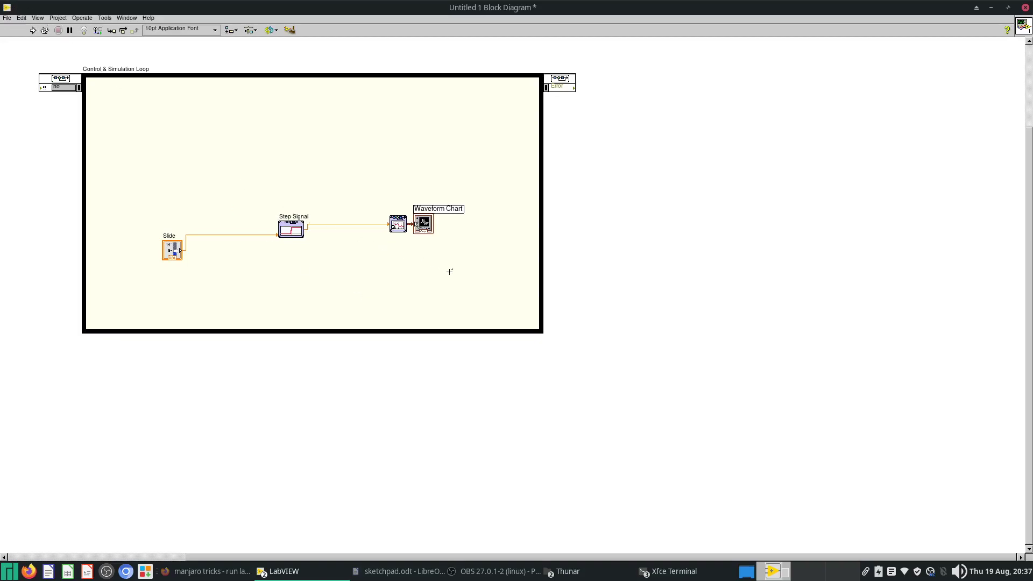
Close the VI, saving it as test1 on the Desktop and discarding the changes to the SIM library VIs
key(ctrl+e)
click(976, 200)
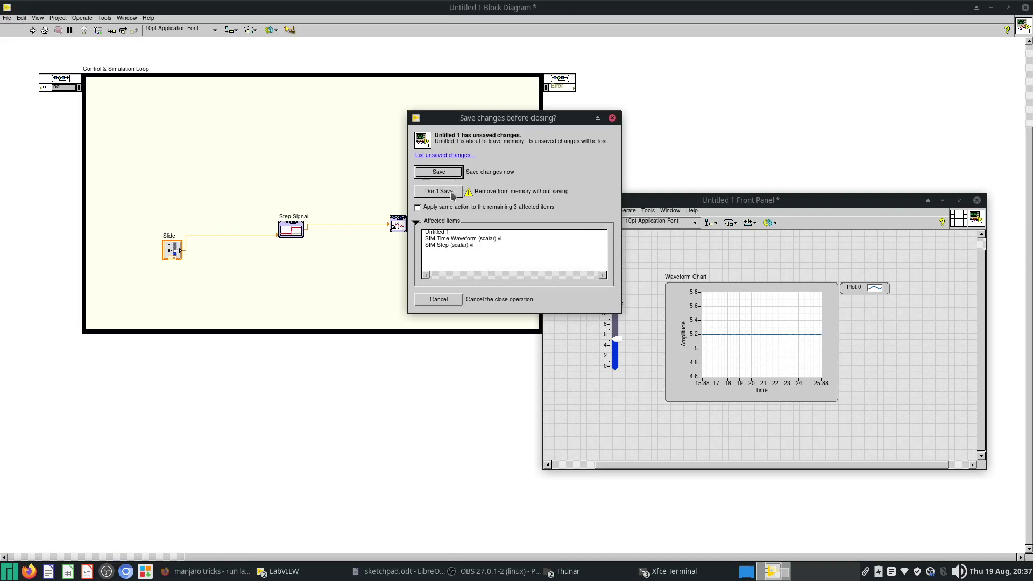
click(452, 175)
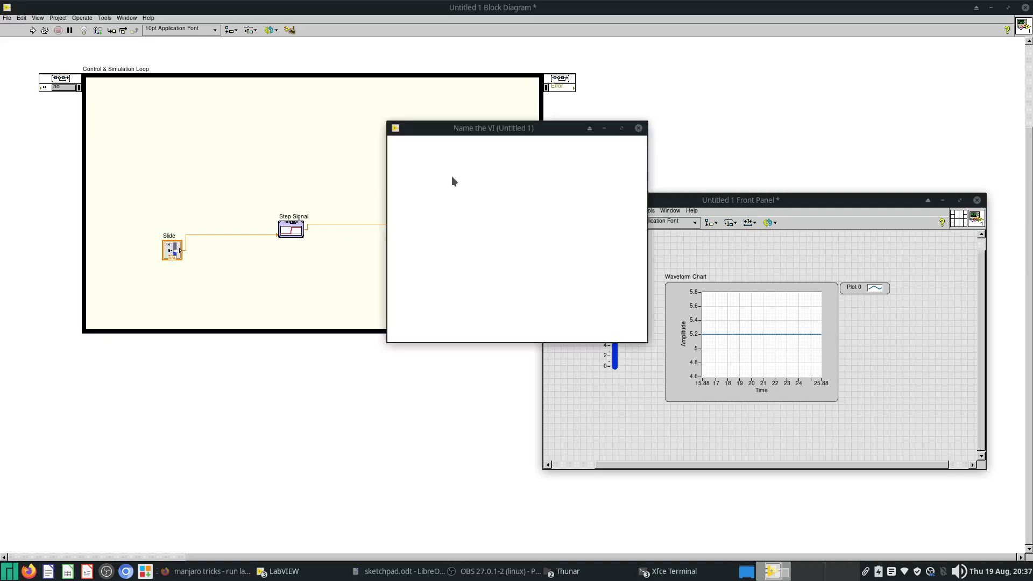
double_click(424, 163)
double_click(424, 162)
triple_click(447, 312)
text(test1)
key(Return)
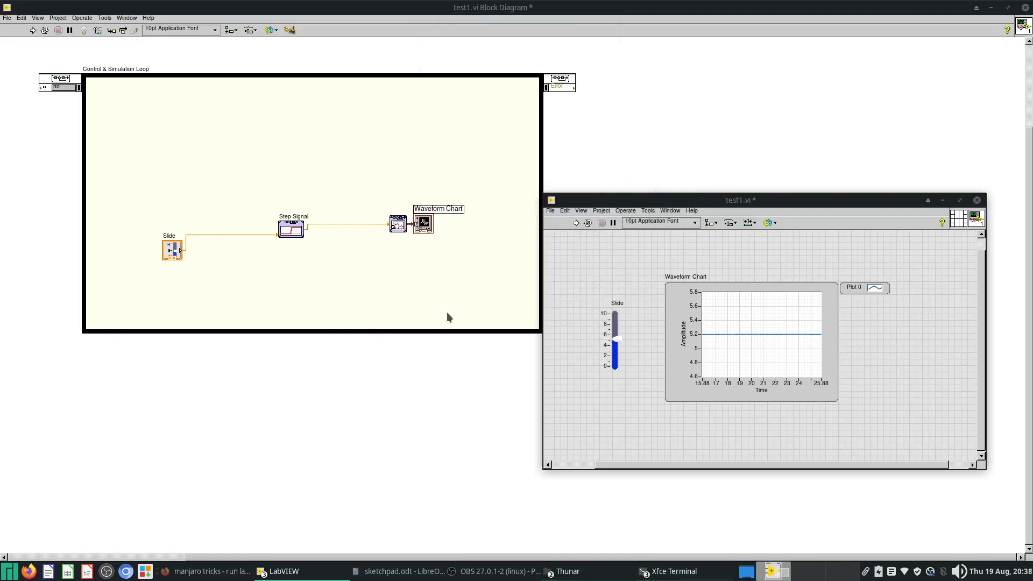
click(449, 199)
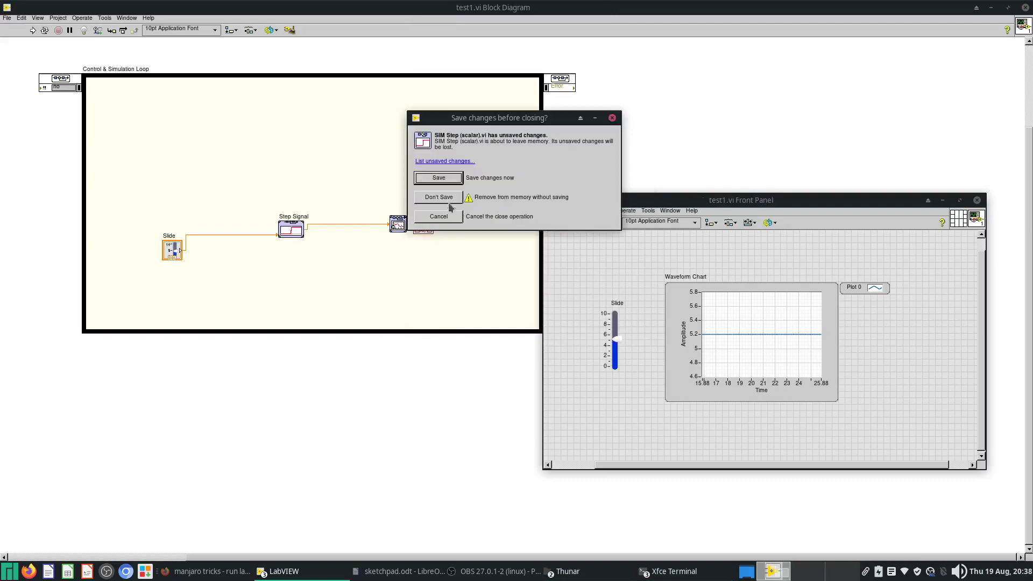
click(452, 197)
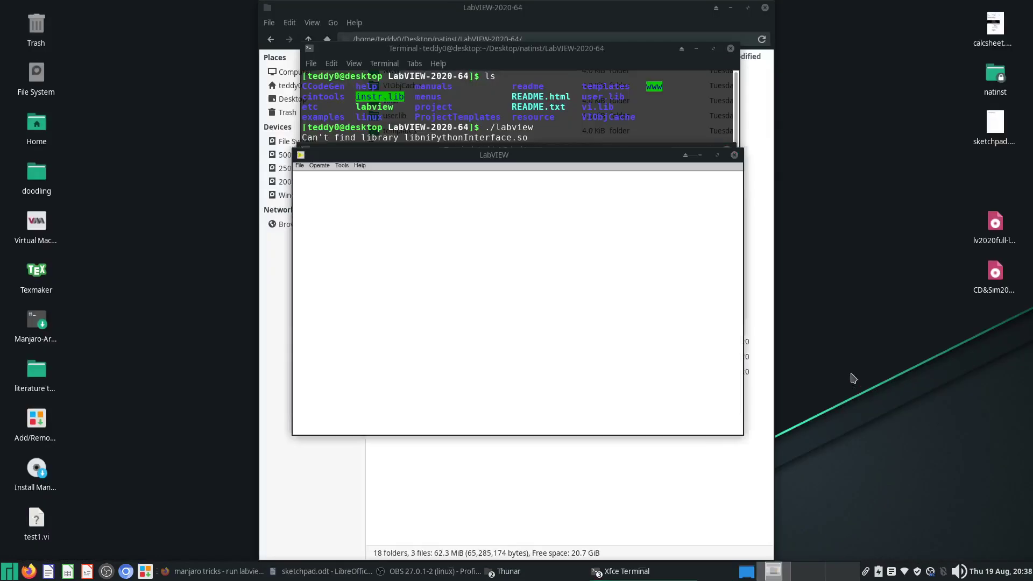
Move the test1.vi desktop icon below the sketchpad file, and quit LabVIEW without saving any of the affected items
mouse_move(37, 518)
mouse_down()
mouse_move(554, 382)
mouse_move(992, 180)
mouse_up()
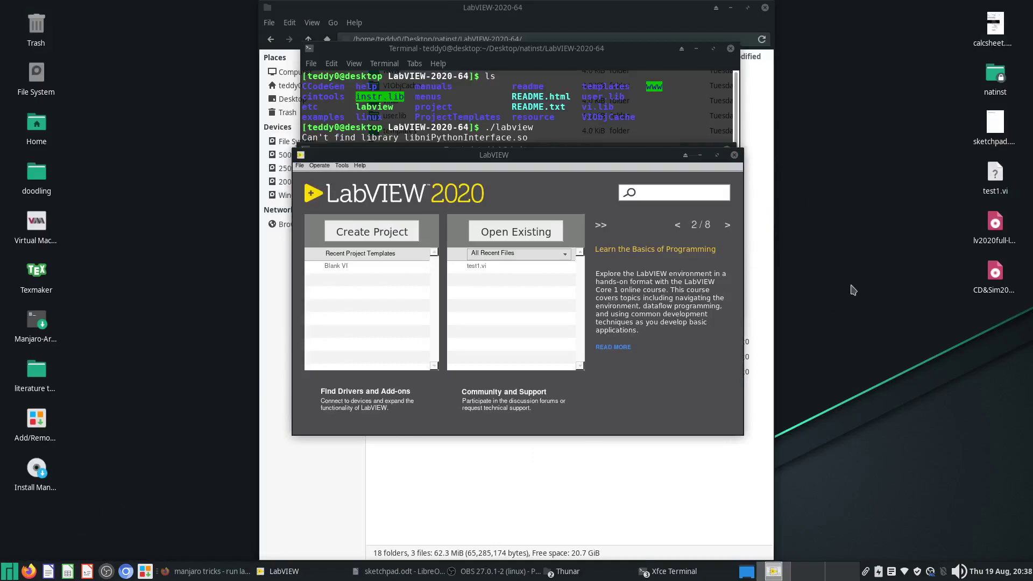
click(734, 155)
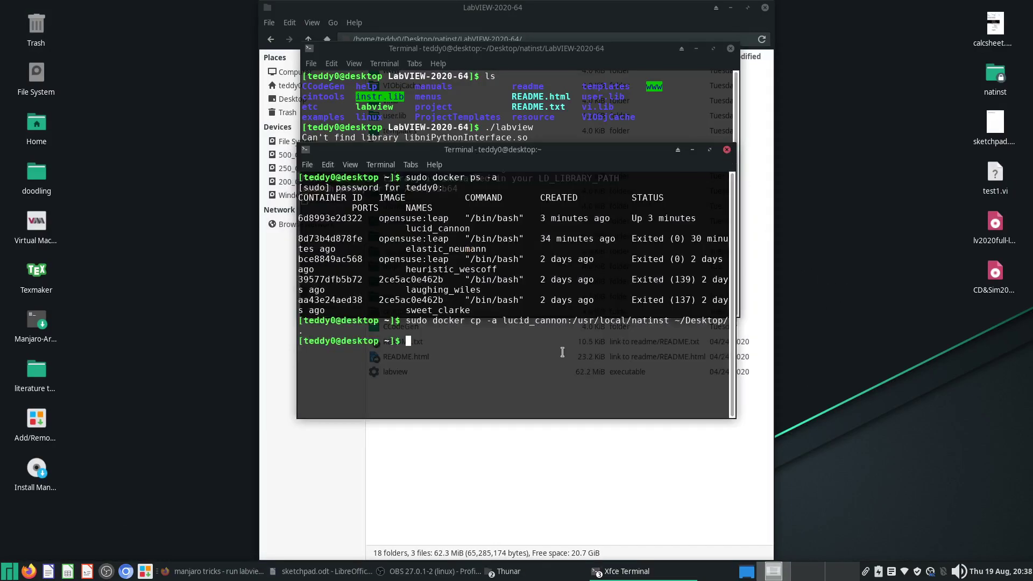
text(ls)
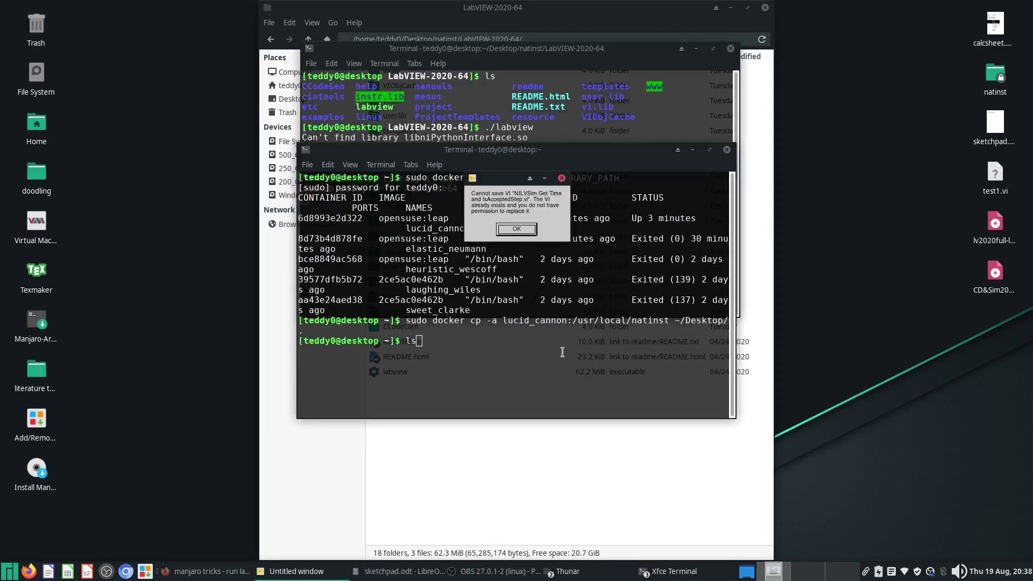
click(526, 232)
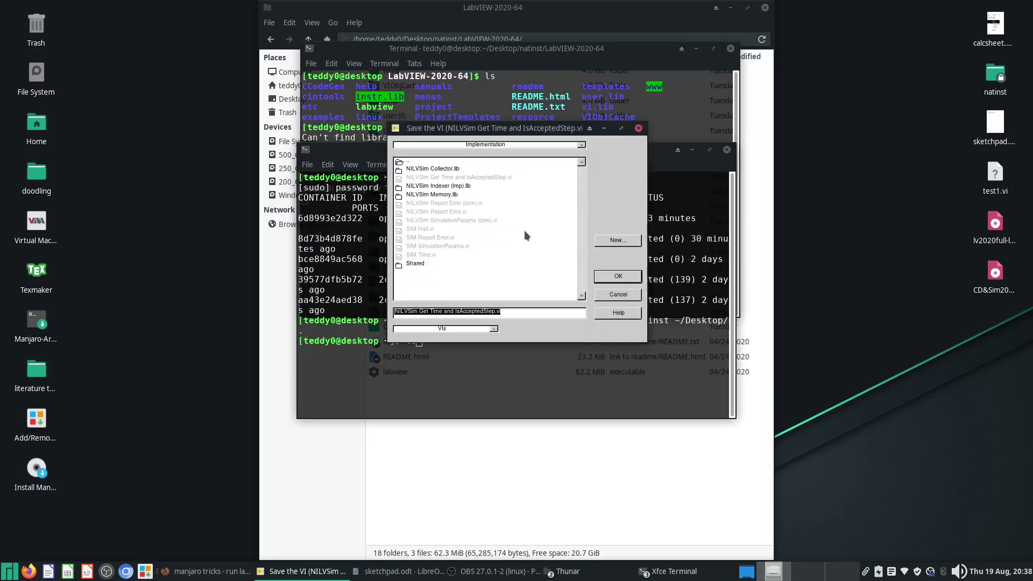
click(638, 128)
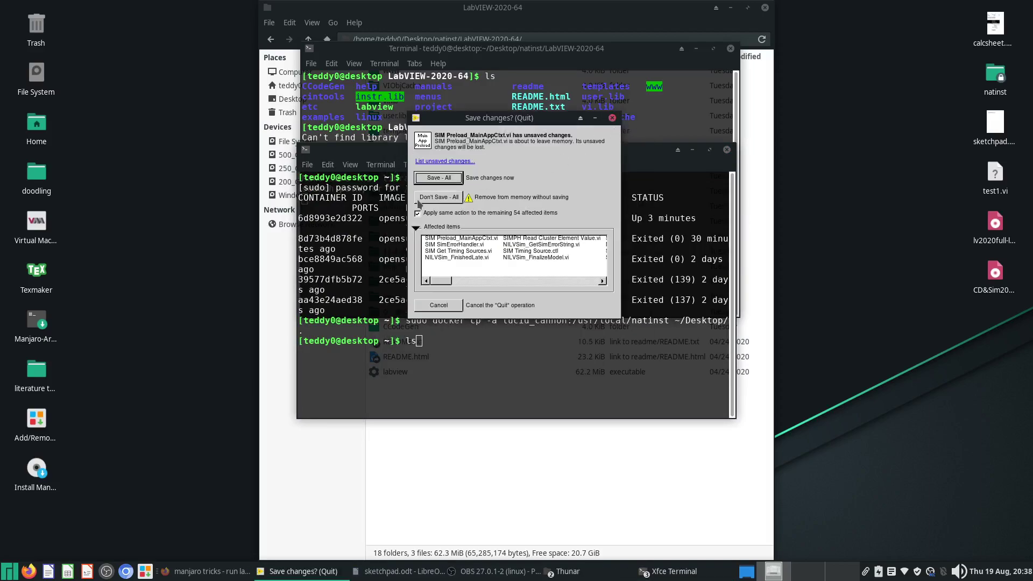
click(441, 200)
List the home directory in the terminal, change into its natinst folder and list that folder on a cleared screen
key(BackSpace)
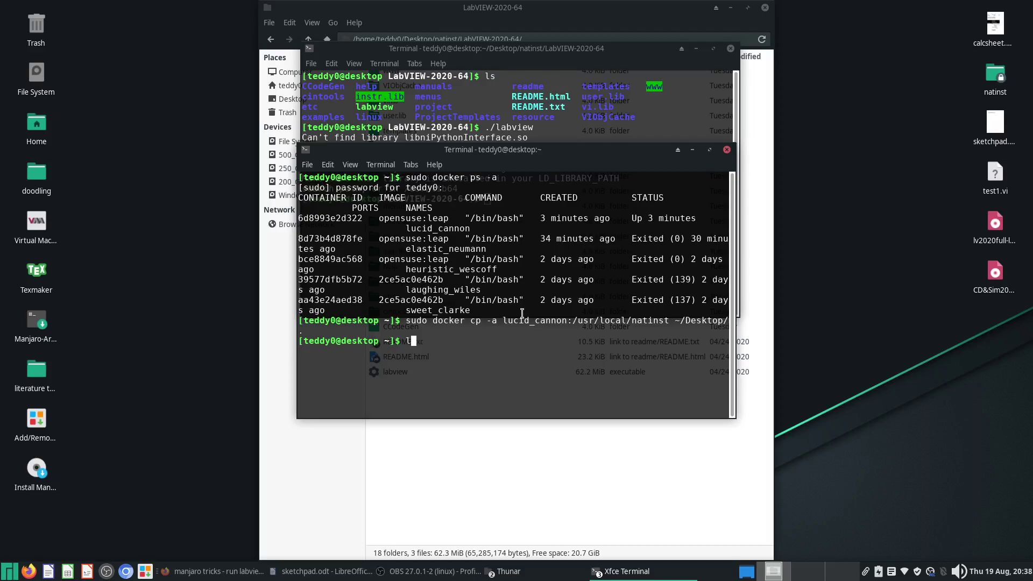
key(Return)
text(cd )
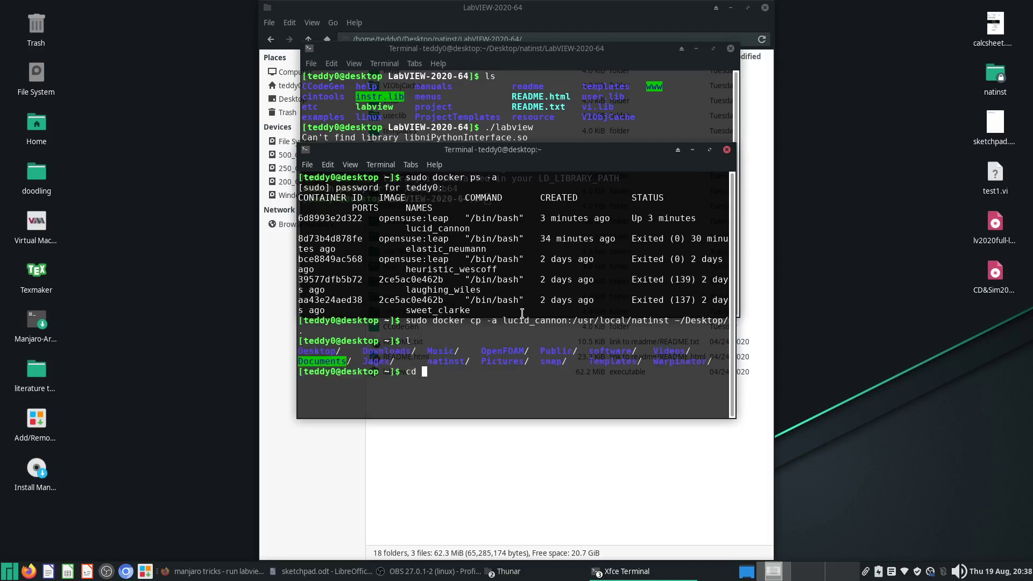
text(natinst/)
key(Return)
text(l)
key(Return)
text(l)
key(ctrl+l)
key(Return)
Change the terminal's directory to ~/Desktop/ and list its contents
text(cd )
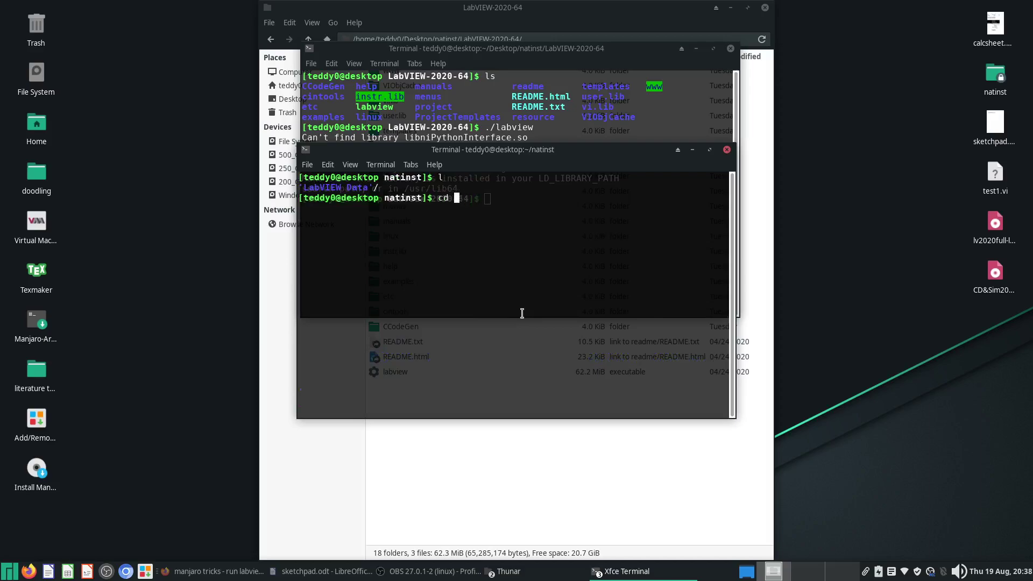
text(~/Des)
key(Tab)
key(Return)
text(l)
key(Return)
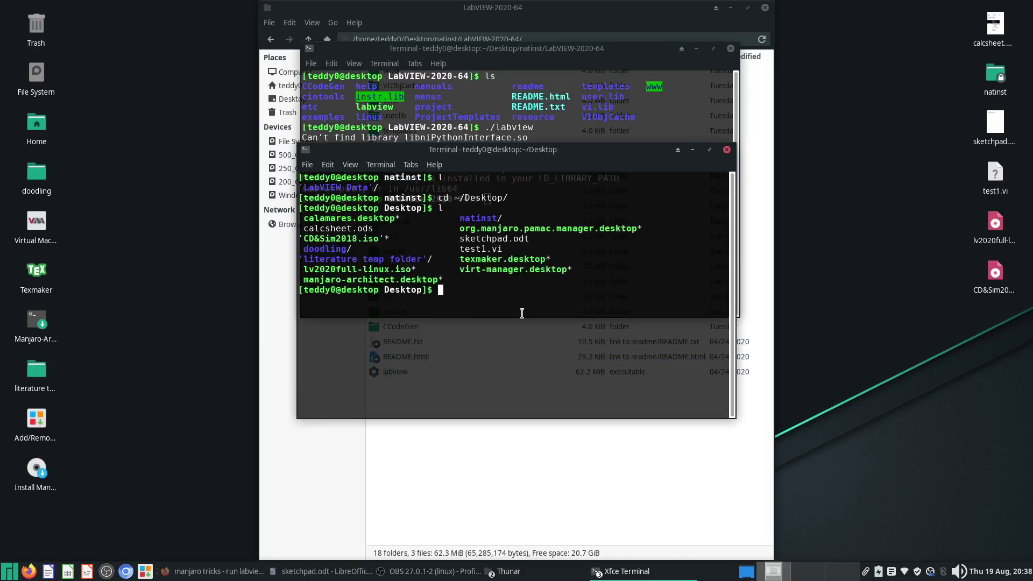
Change into the natinst/ folder on the Desktop and list its contents
text(cd)
text(natinst/)
key(Return)
text(l)
key(Return)
Change into the LabVIEW-2020-64/ folder and list its contents
text(cd L)
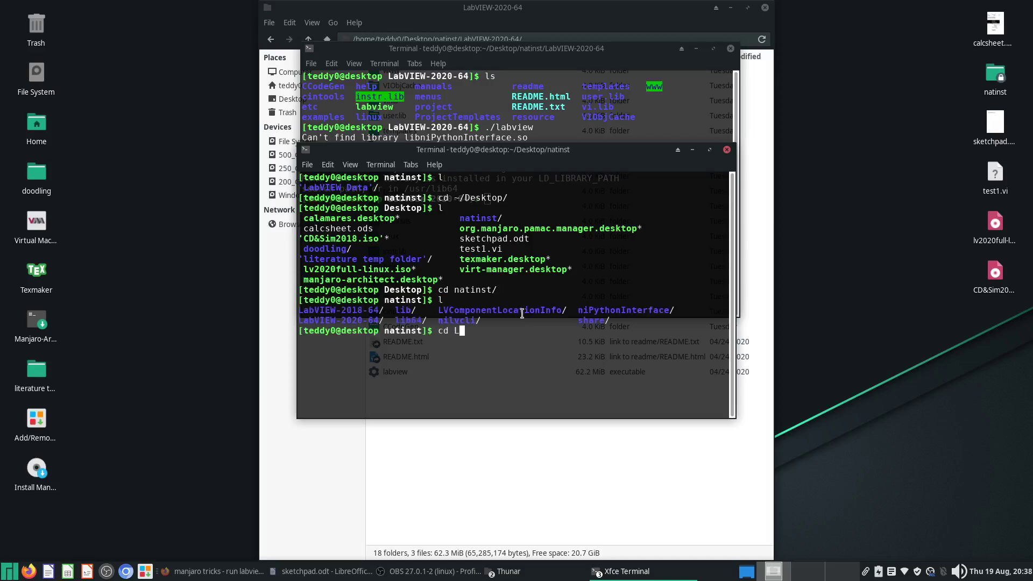
text(abV)
key(Tab)
text(2)
key(Tab)
key(Return)
text(l)
key(Return)
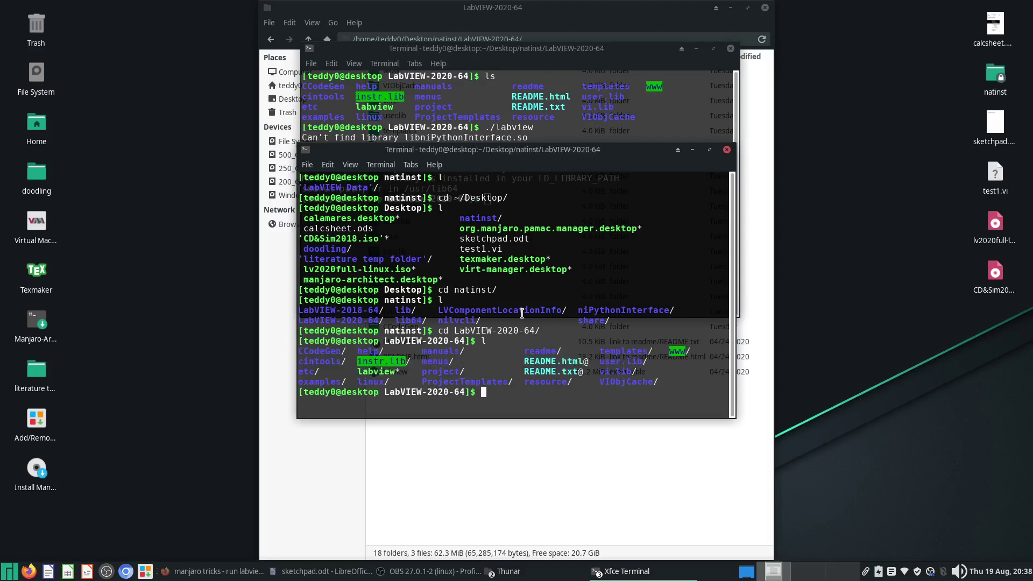
Print the terminal's working directory with pwd and highlight the resulting path
text(pwd)
key(Return)
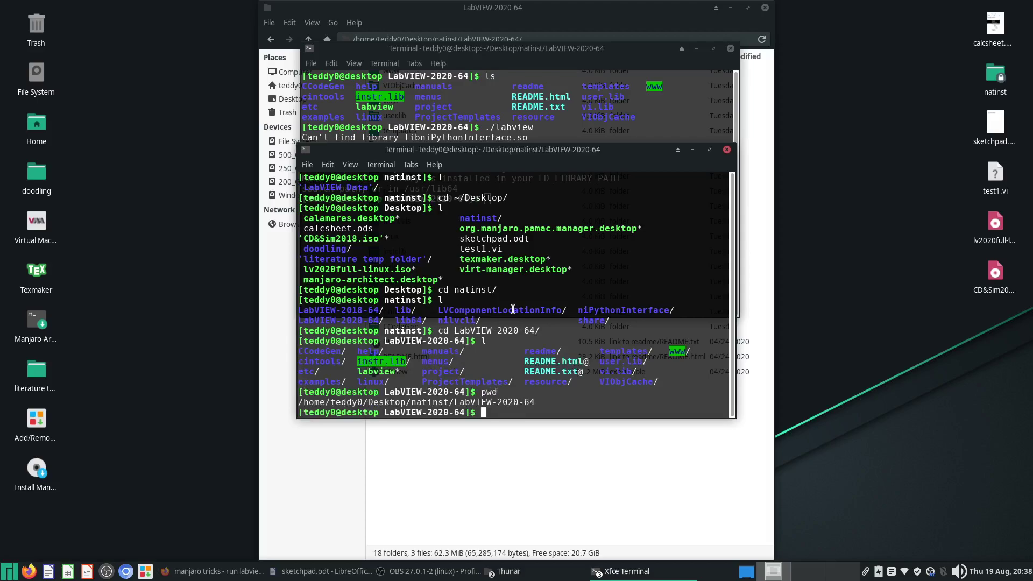
drag(535, 402, 181, 404)
click(488, 320)
drag(546, 404, 262, 410)
click(486, 369)
Launch LabVIEW with ./labview and choose to investigate the previous internal warning later
text(la)
key(BackSpace)
key(BackSpace)
text(./labview)
key(Return)
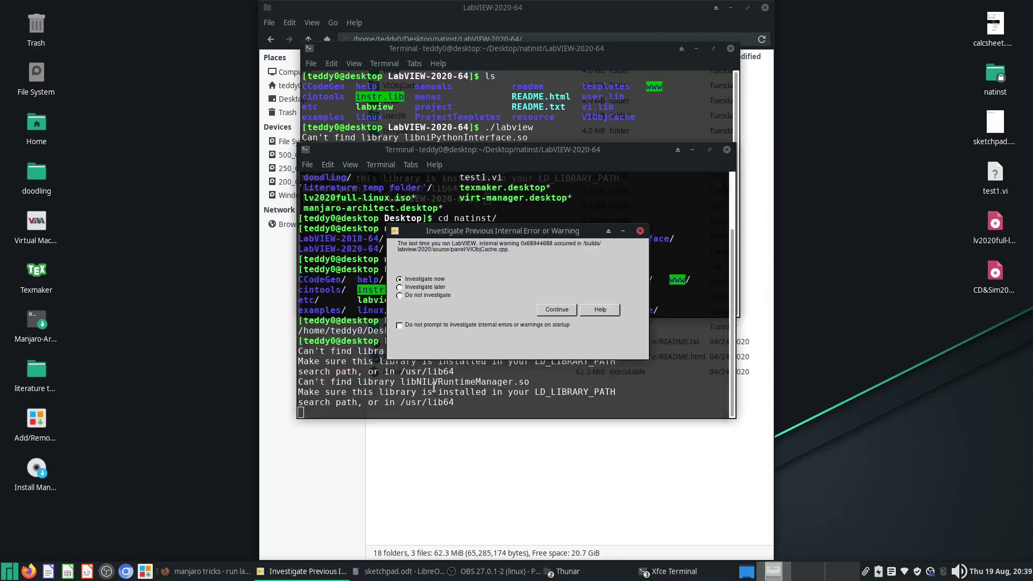
click(437, 287)
click(547, 314)
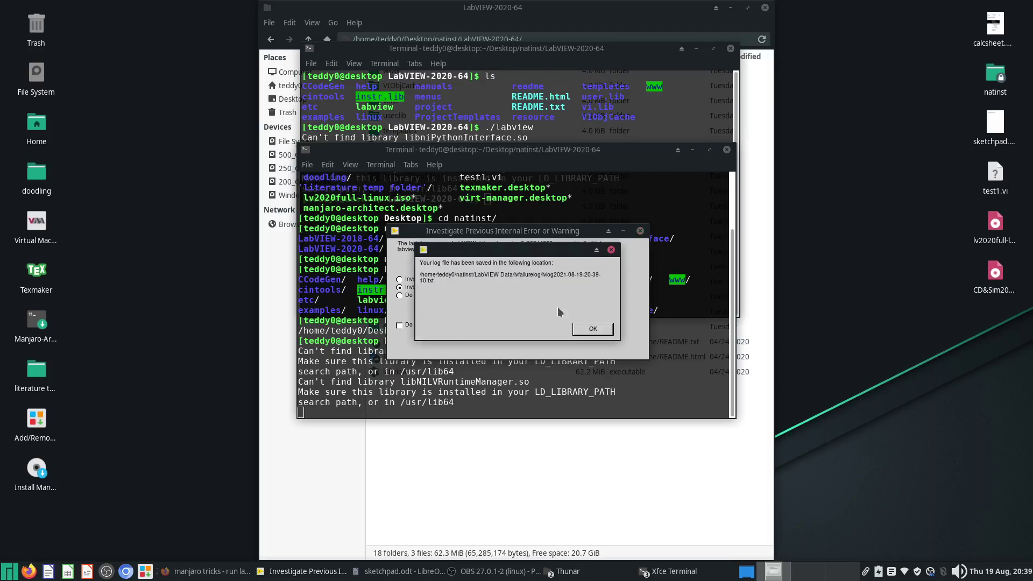
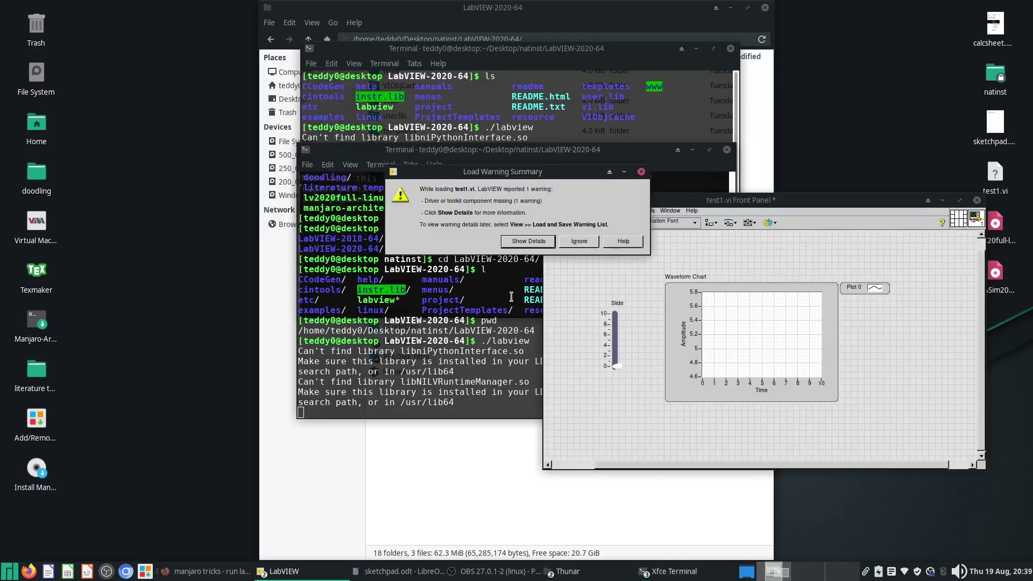
Ignore the load warning for test1.vi and show its block diagram in a restored window alongside the front panel
click(580, 241)
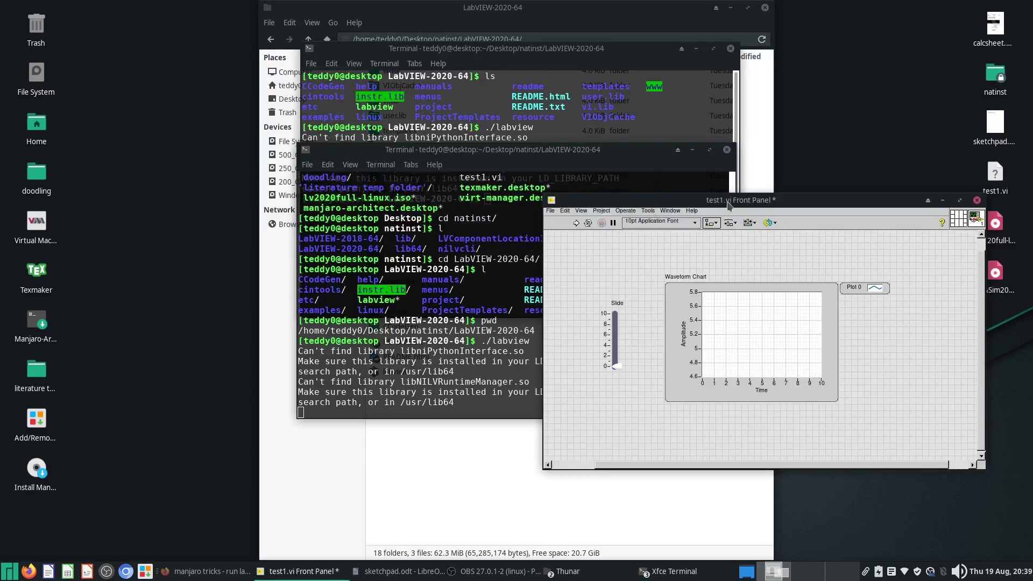
key(ctrl+e)
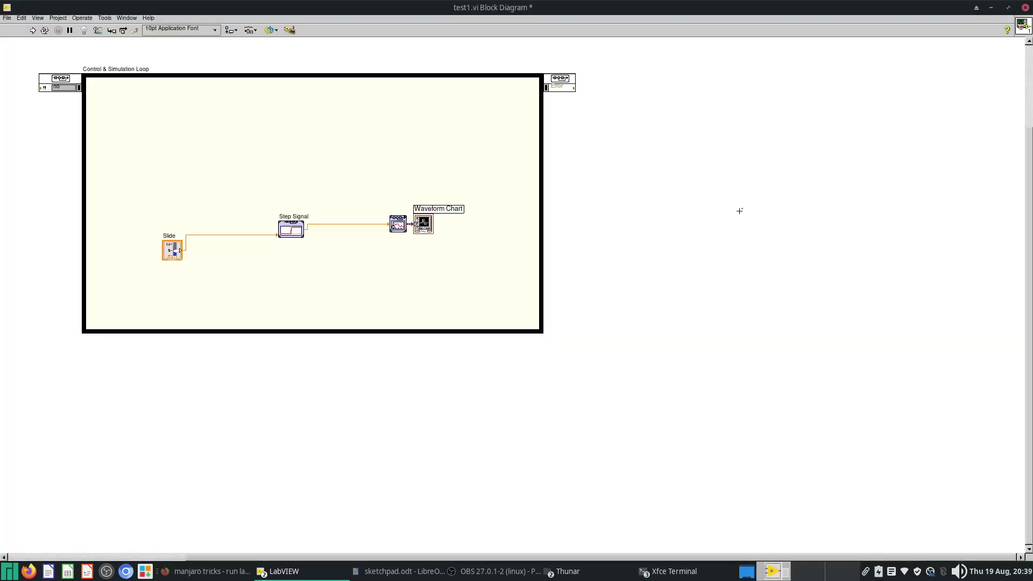
double_click(562, 14)
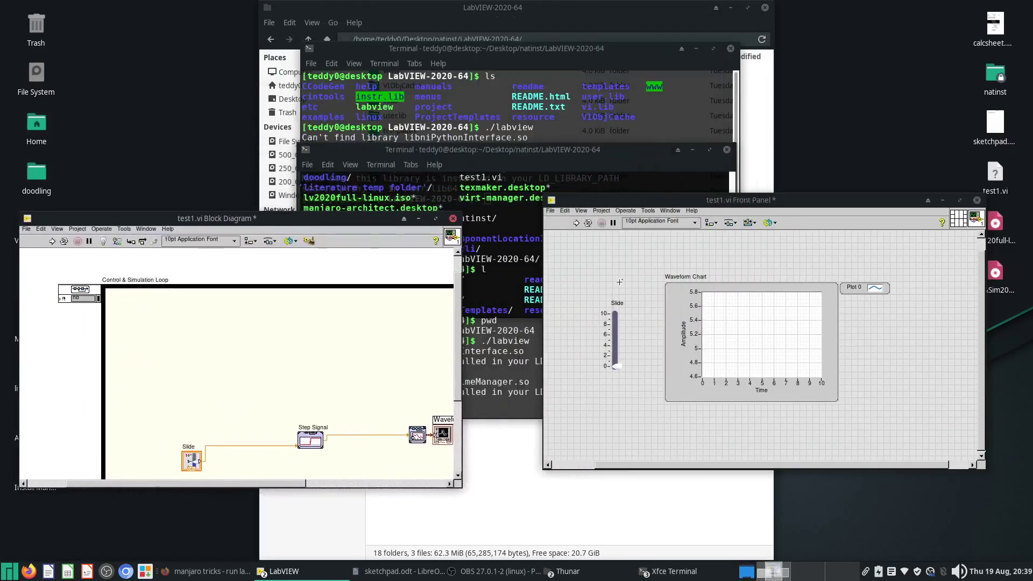
Save test1.vi, then place the block diagram beside the front panel and enlarge its window to include the Waveform Chart terminal
click(640, 261)
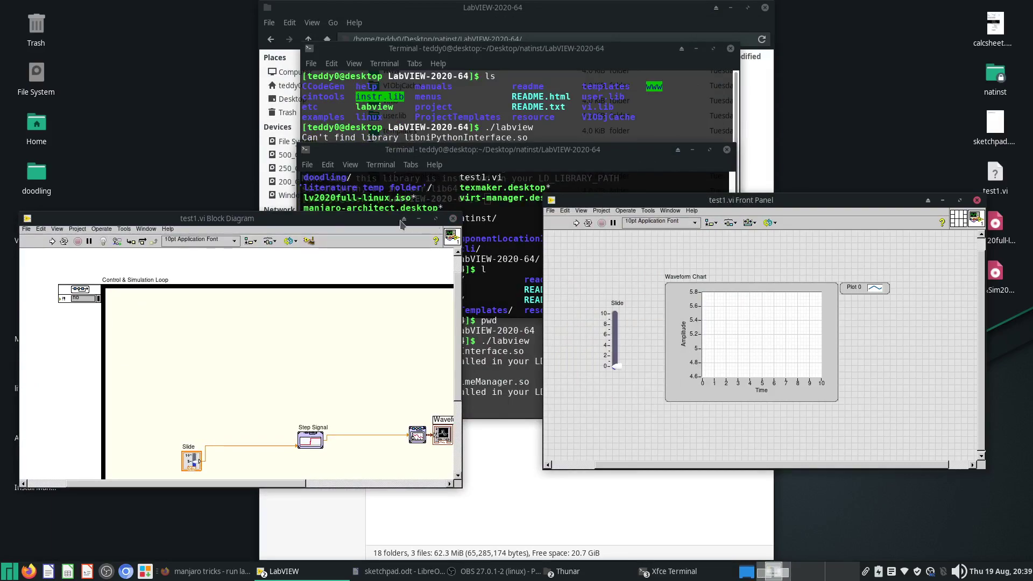
drag(357, 218, 344, 161)
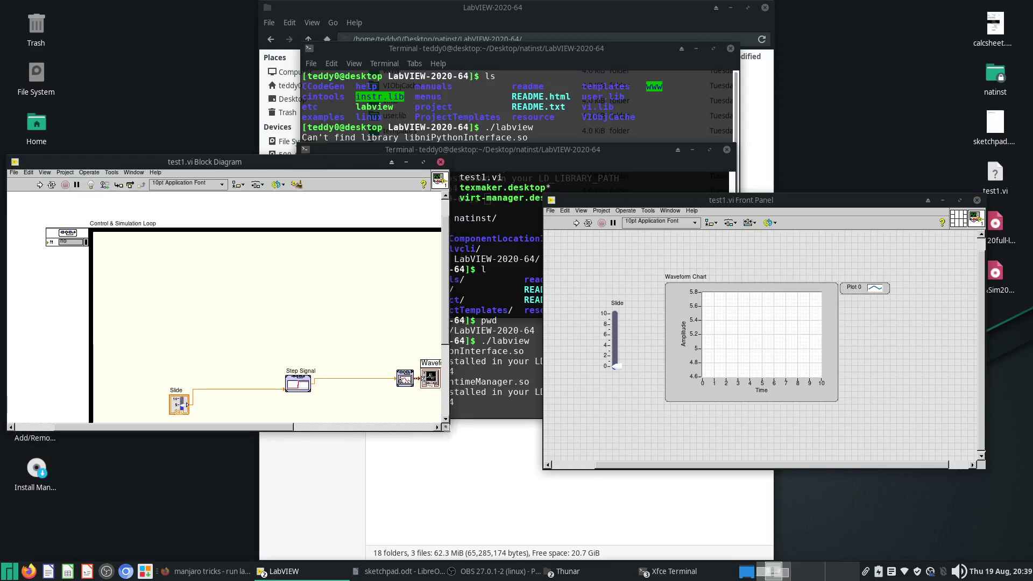
drag(446, 432, 536, 490)
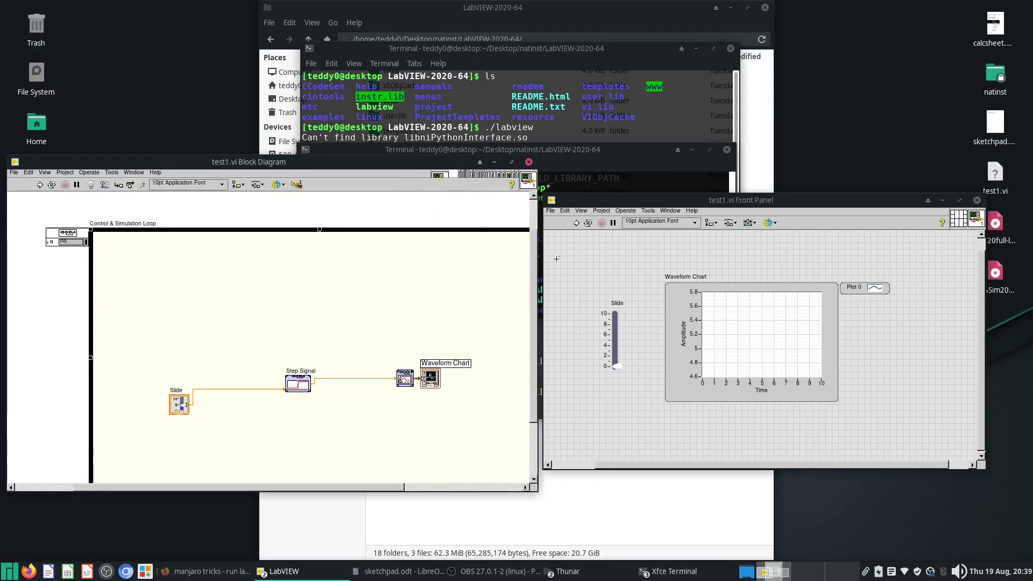
Run test1.vi and vary the Slide control up and down several times, leaving it at about 4.3
click(576, 223)
mouse_move(616, 367)
mouse_down()
mouse_move(631, 328)
mouse_move(636, 356)
mouse_up()
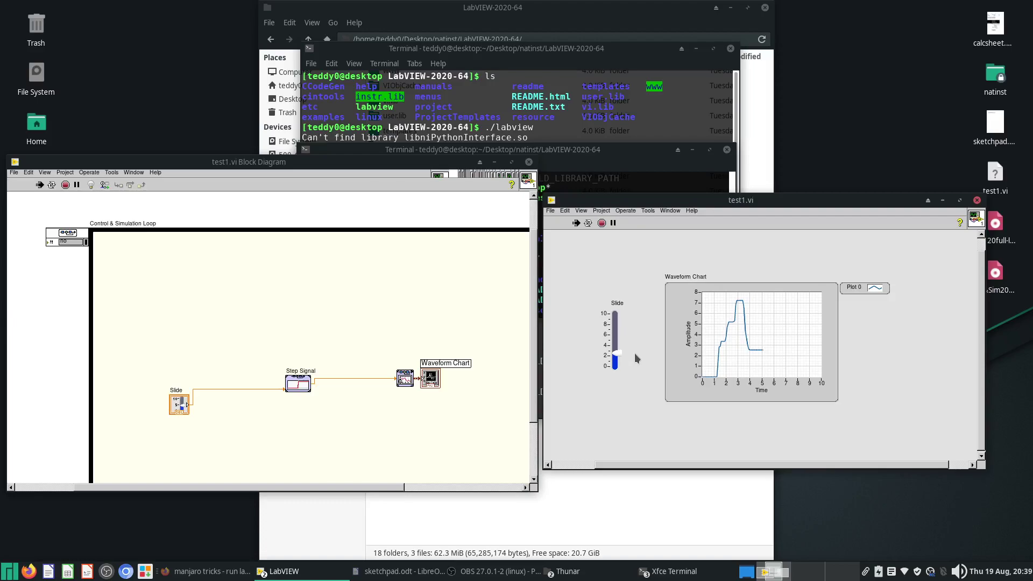
mouse_move(620, 353)
mouse_down()
mouse_move(636, 330)
mouse_move(646, 370)
mouse_move(646, 323)
mouse_move(646, 358)
mouse_up()
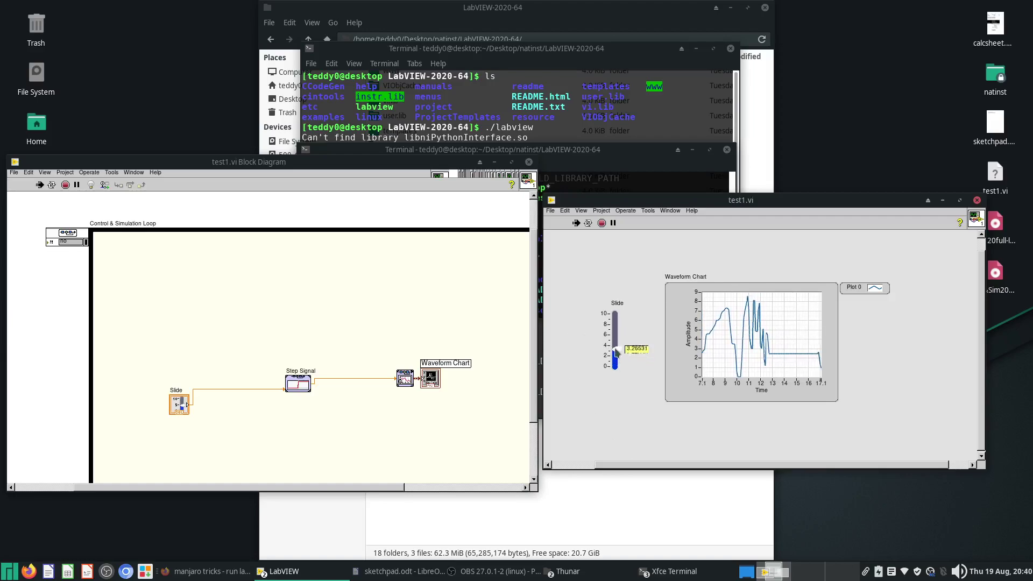
mouse_move(616, 354)
mouse_down()
mouse_move(618, 332)
mouse_move(617, 344)
mouse_up()
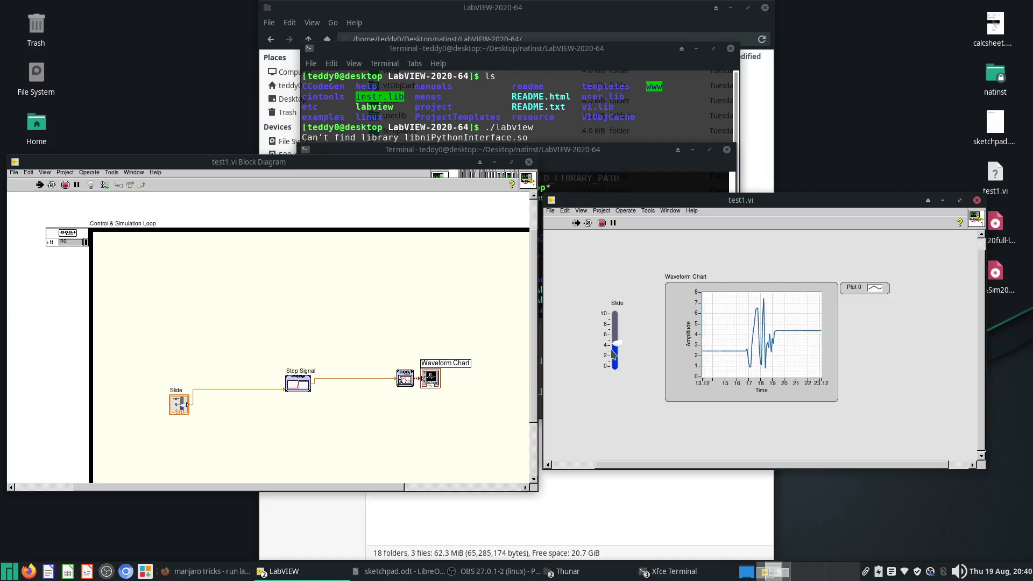
drag(616, 350, 617, 344)
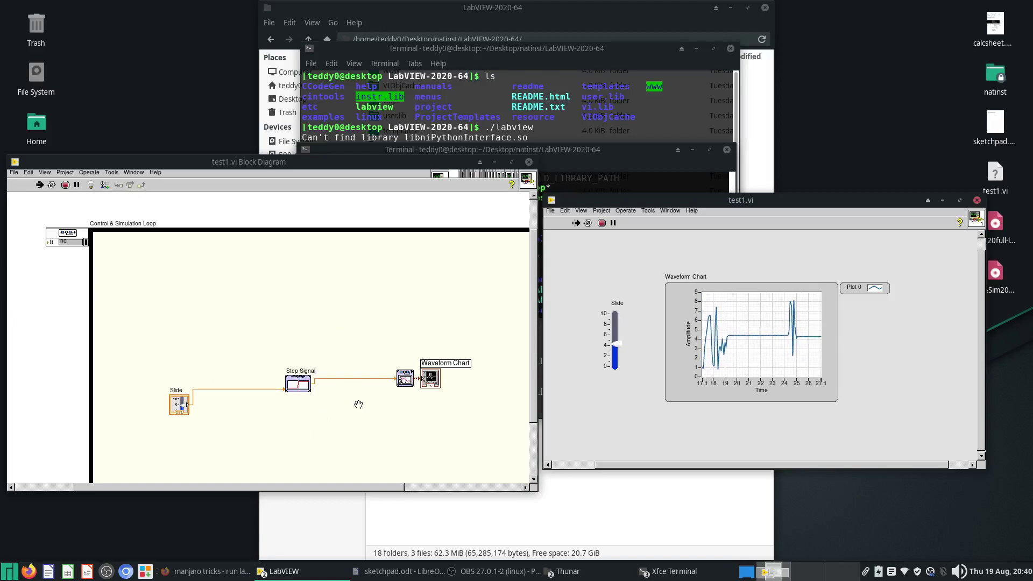
Shift the block diagram window toward the screen's centre, bring the front panel forward and vary the Slide, leaving it at about 4.6
drag(367, 160, 537, 135)
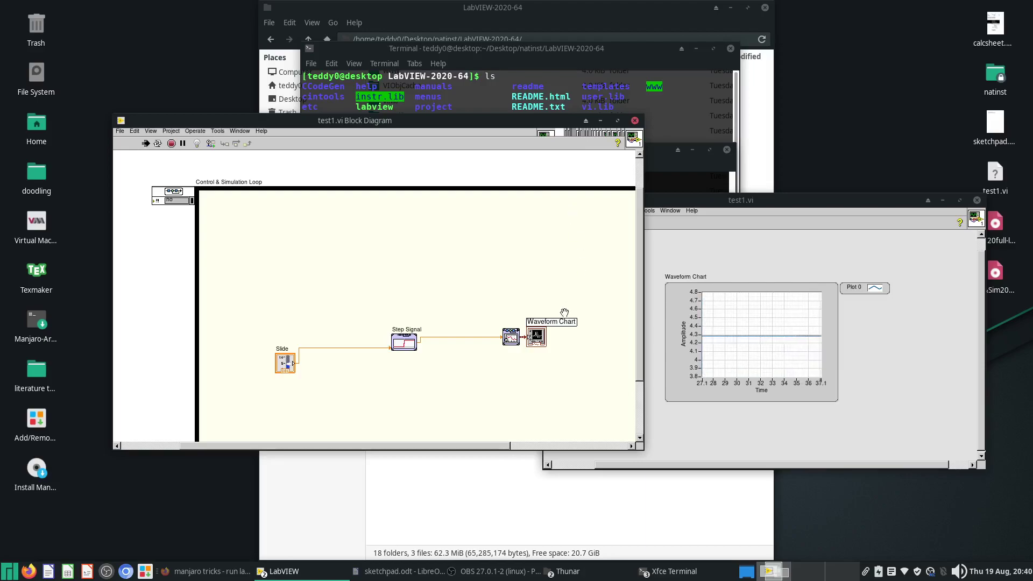
click(653, 269)
mouse_move(615, 348)
mouse_down()
mouse_move(624, 321)
mouse_move(627, 342)
mouse_up()
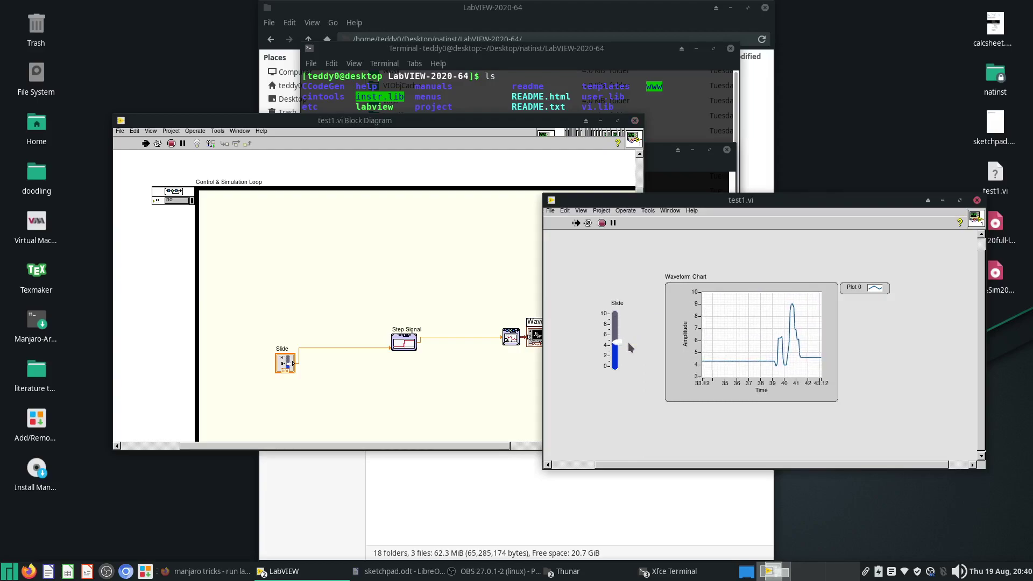